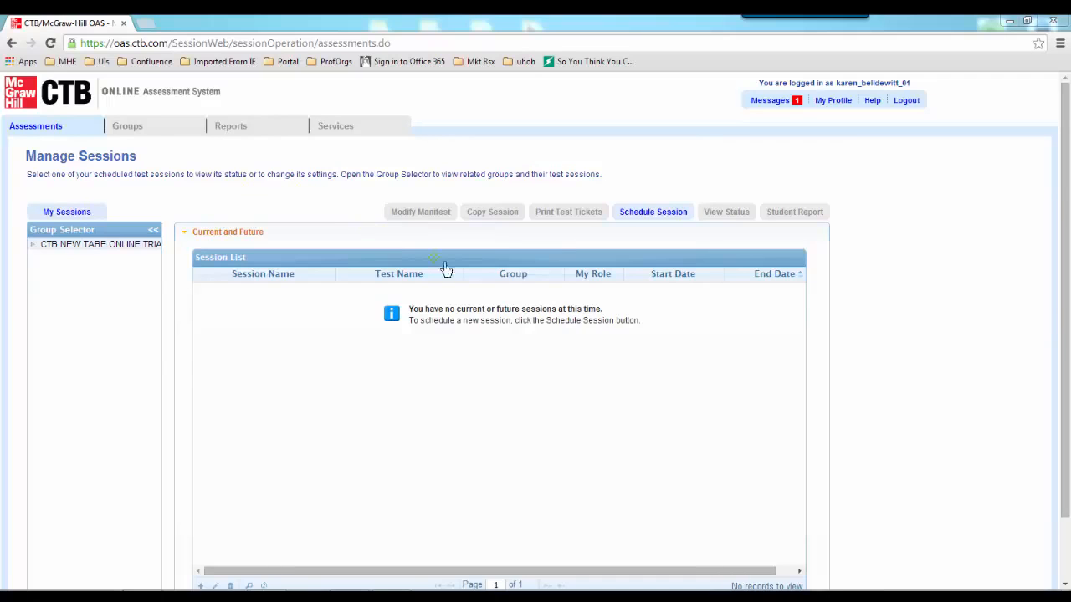
Look over the services and workstation setup options, then close that menu
{"action": "left_click", "coordinate": [334, 126]}
{"action": "mouse_move", "coordinate": [372, 150]}
{"action": "left_click", "coordinate": [233, 164]}
Go to the list of managed test sessions
{"action": "mouse_move", "coordinate": [51, 125]}
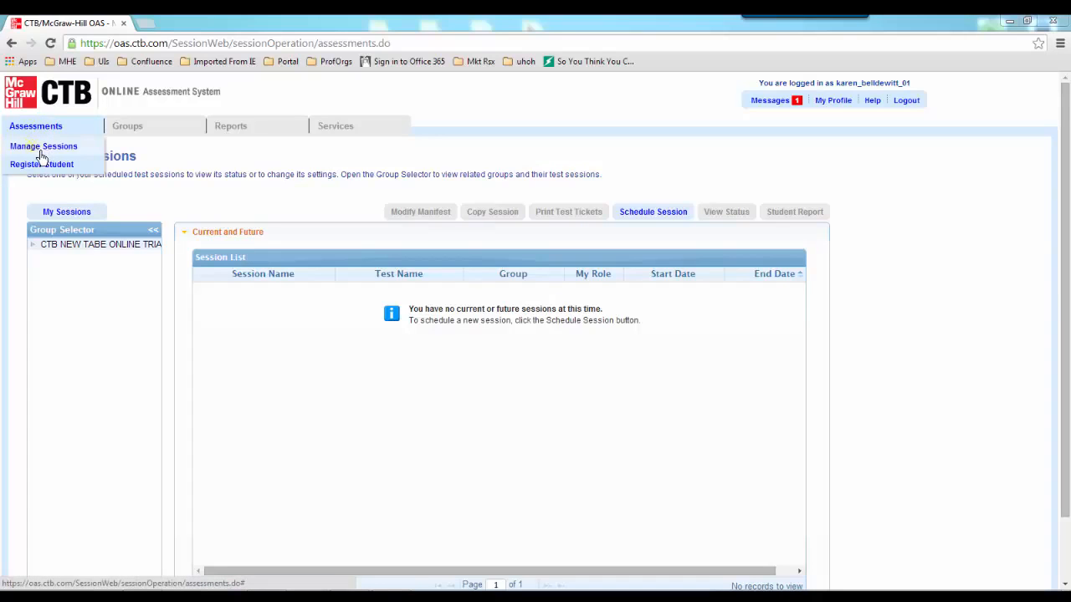
{"action": "left_click", "coordinate": [41, 149]}
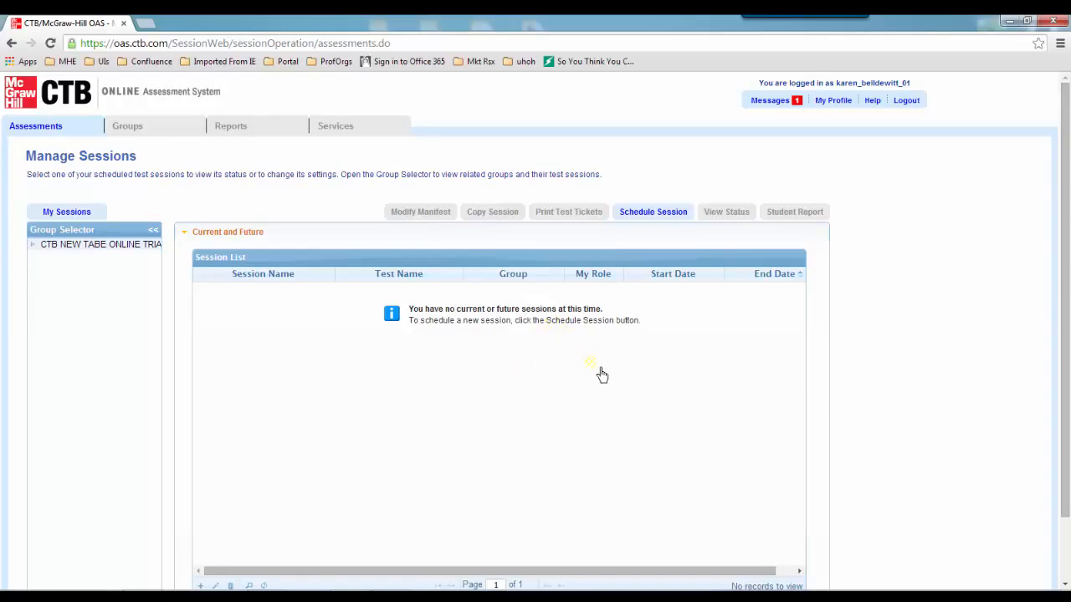
{"action": "scroll", "coordinate": [602, 375], "scroll_direction": "down", "scroll_amount": 2}
Start scheduling a new test session and list the available test groups
{"action": "left_click", "coordinate": [652, 144]}
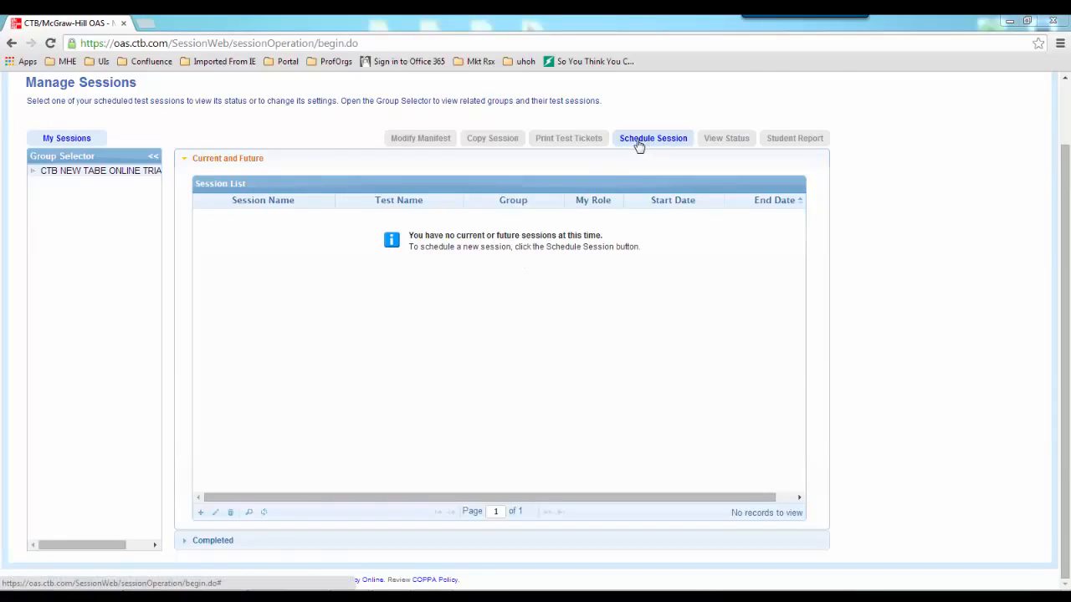
{"action": "left_click", "coordinate": [201, 513]}
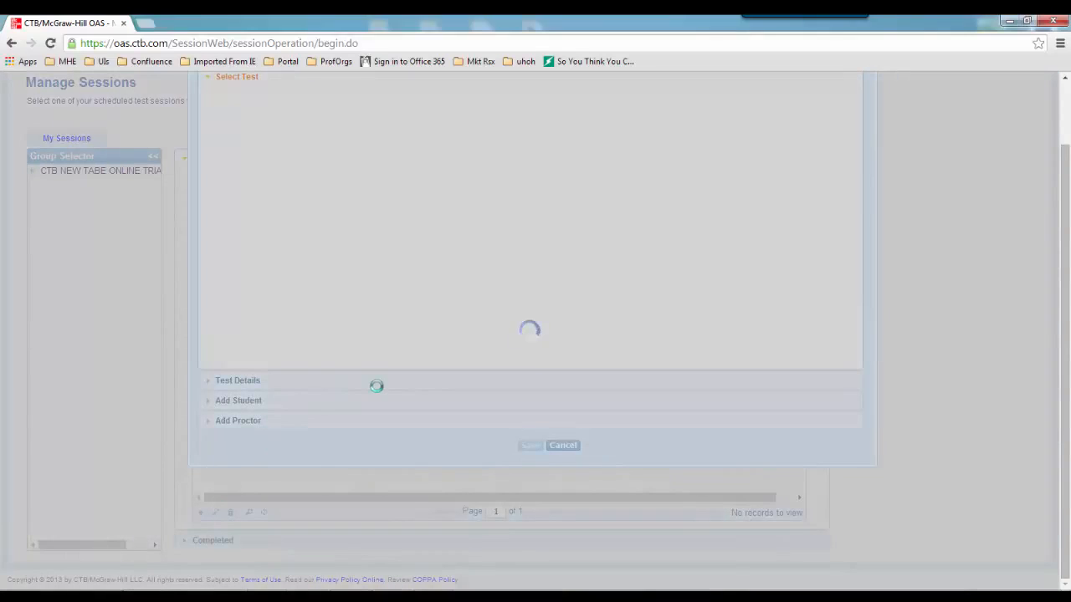
{"action": "scroll", "coordinate": [376, 386], "scroll_direction": "up", "scroll_amount": 1}
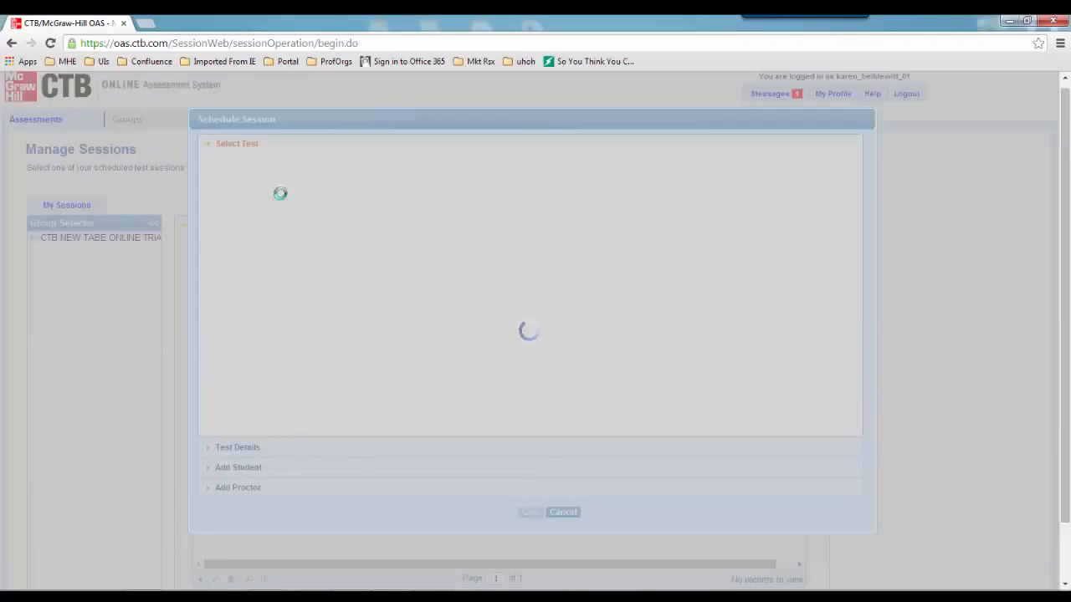
{"action": "left_click", "coordinate": [358, 195]}
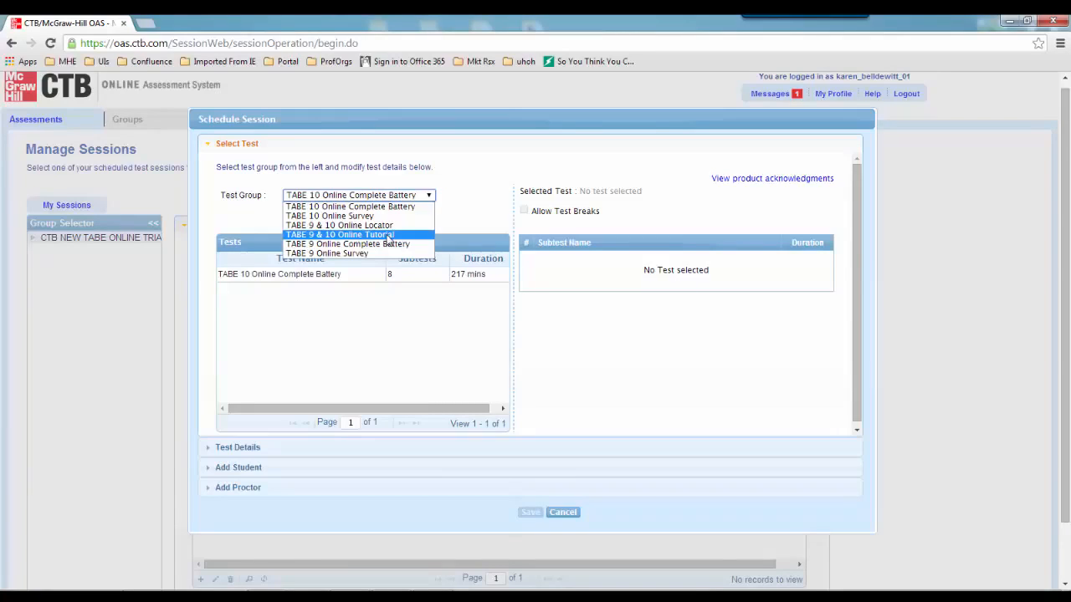
Try TABE 10 Online Survey, then return to TABE 10 Online Complete Battery and select that test
{"action": "left_click", "coordinate": [245, 368]}
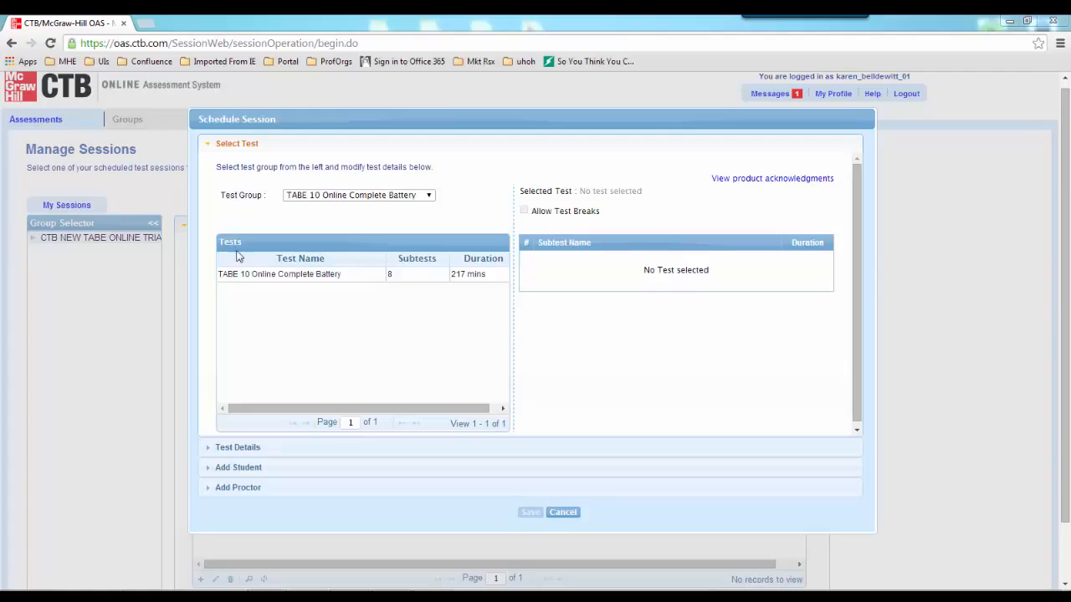
{"action": "left_click", "coordinate": [306, 197]}
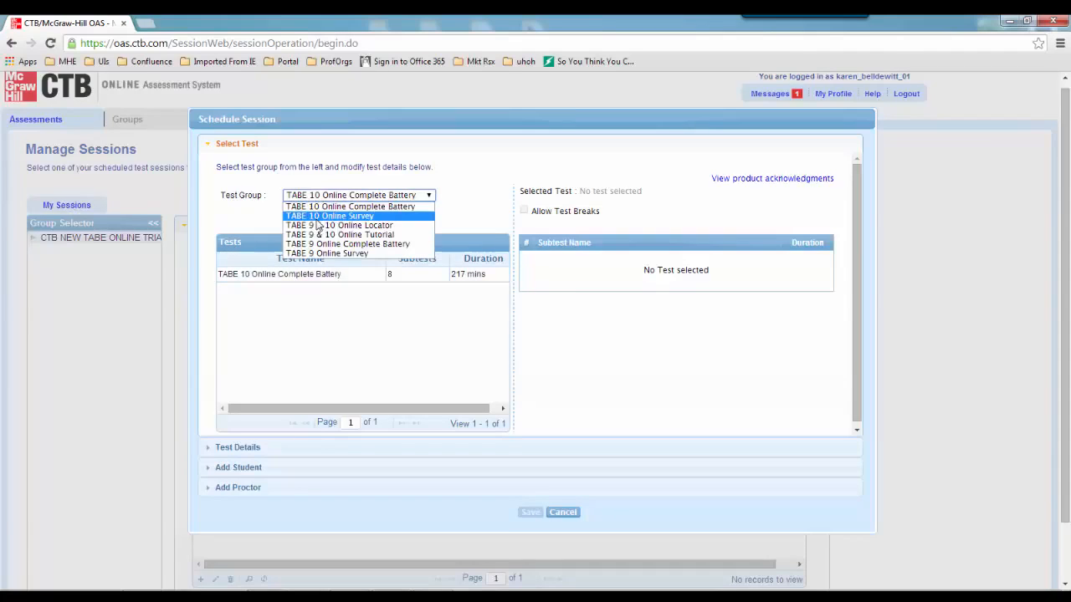
{"action": "left_click", "coordinate": [317, 217]}
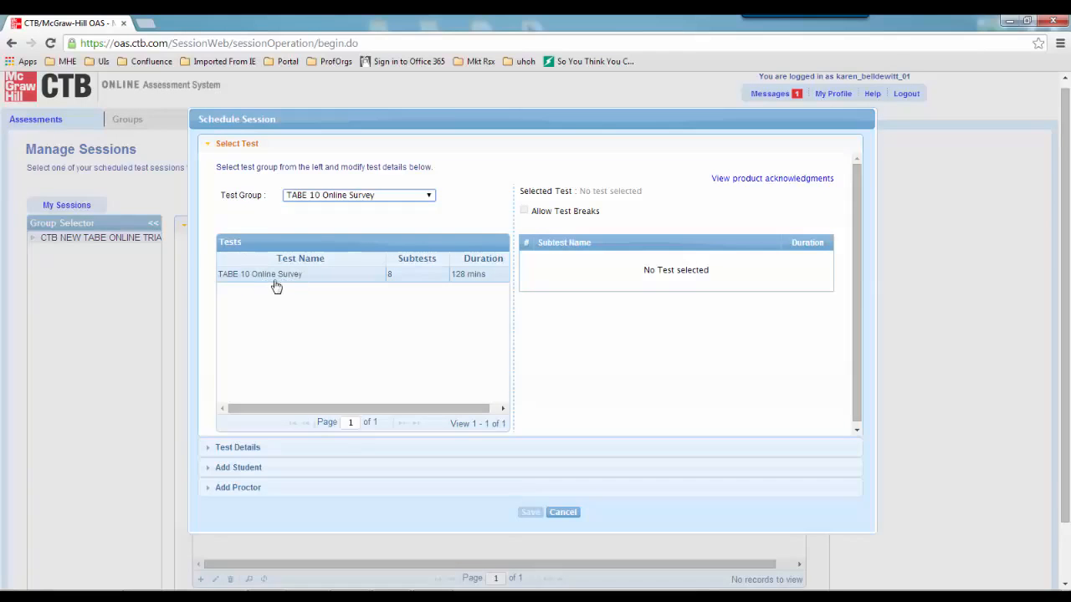
{"action": "left_click", "coordinate": [321, 197]}
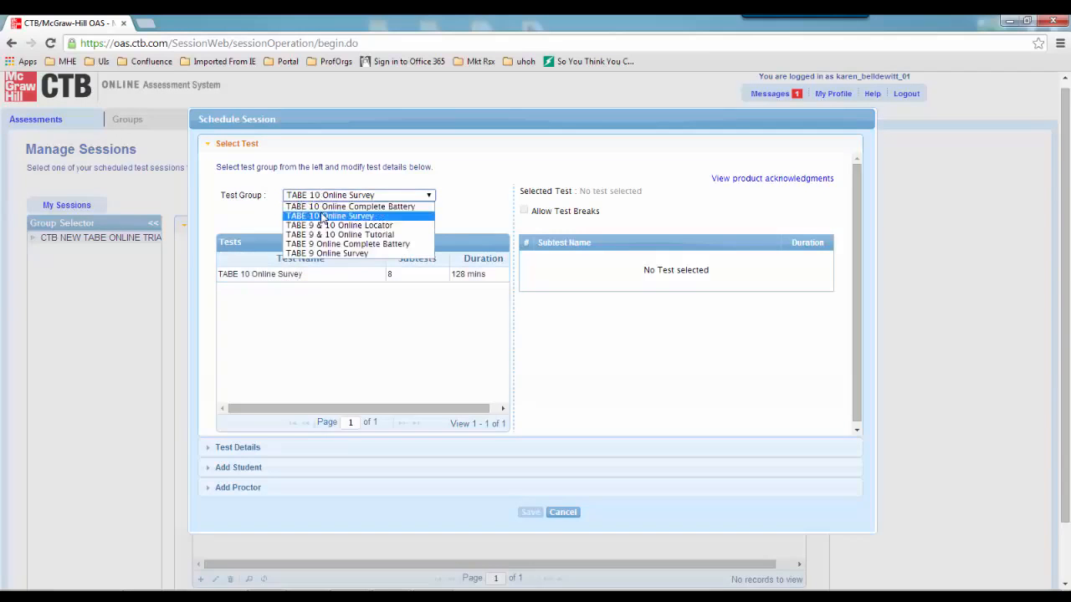
{"action": "left_click", "coordinate": [323, 206]}
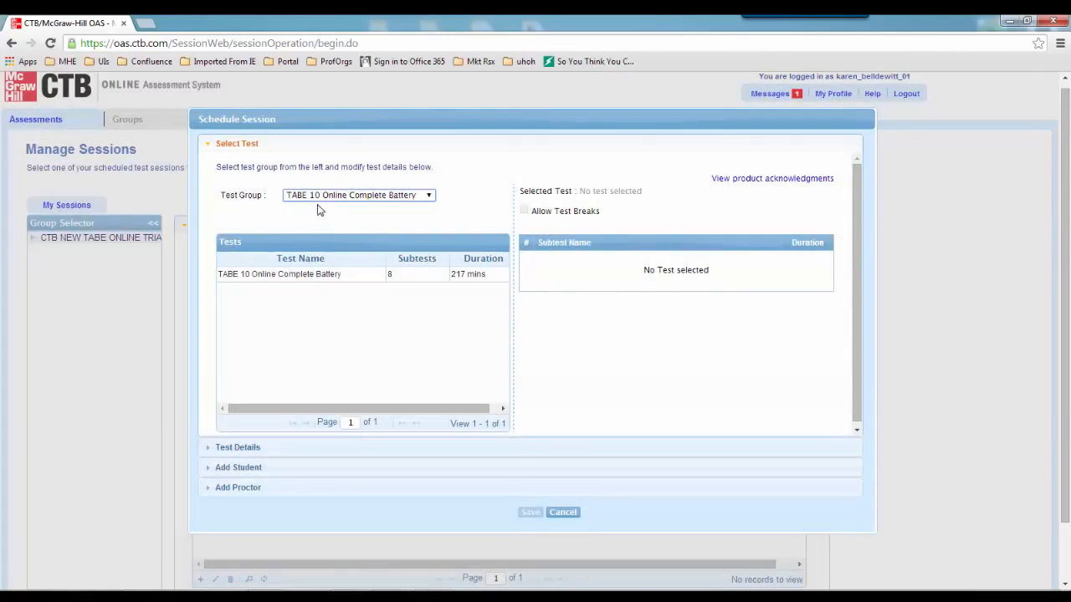
{"action": "left_click", "coordinate": [269, 279]}
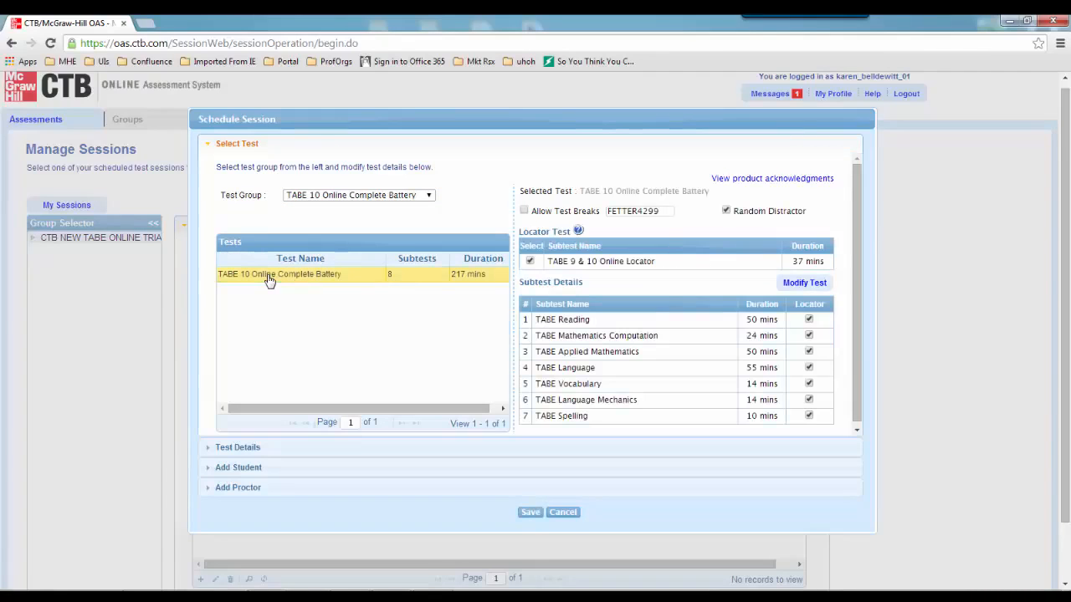
Allow test breaks, remove and re-add the locator test, then turn breaks off
{"action": "left_click", "coordinate": [523, 212]}
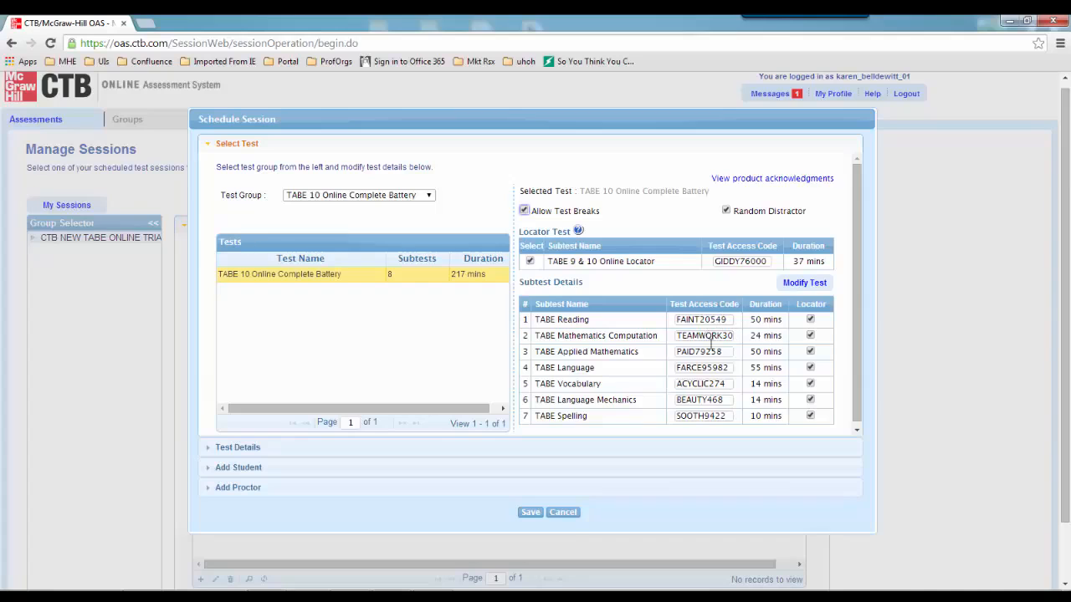
{"action": "left_click", "coordinate": [530, 261]}
{"action": "left_click", "coordinate": [529, 261]}
{"action": "left_click", "coordinate": [524, 211]}
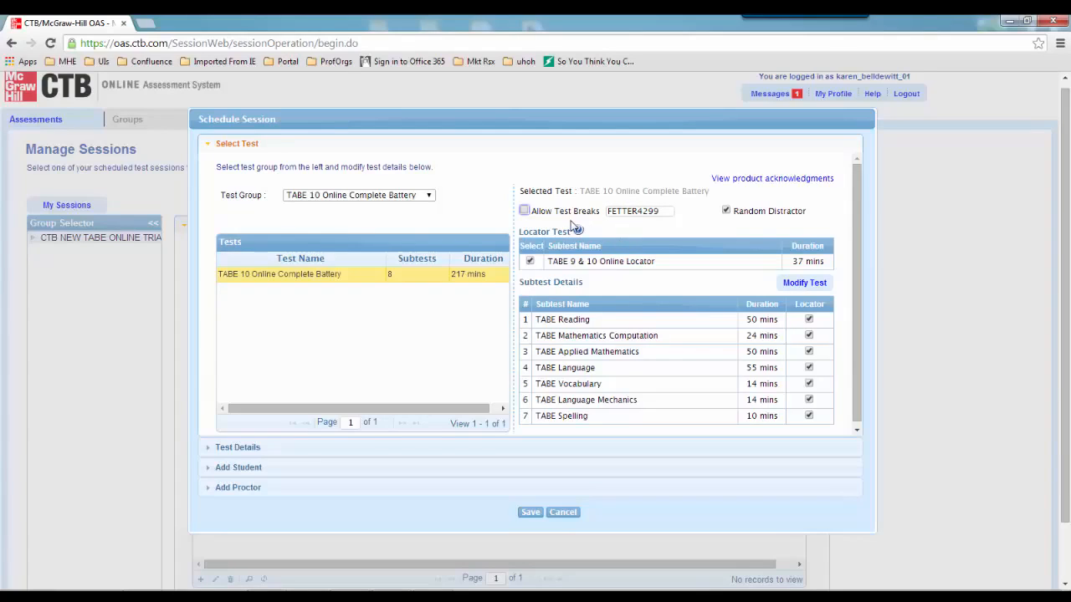
{"action": "left_click", "coordinate": [634, 213]}
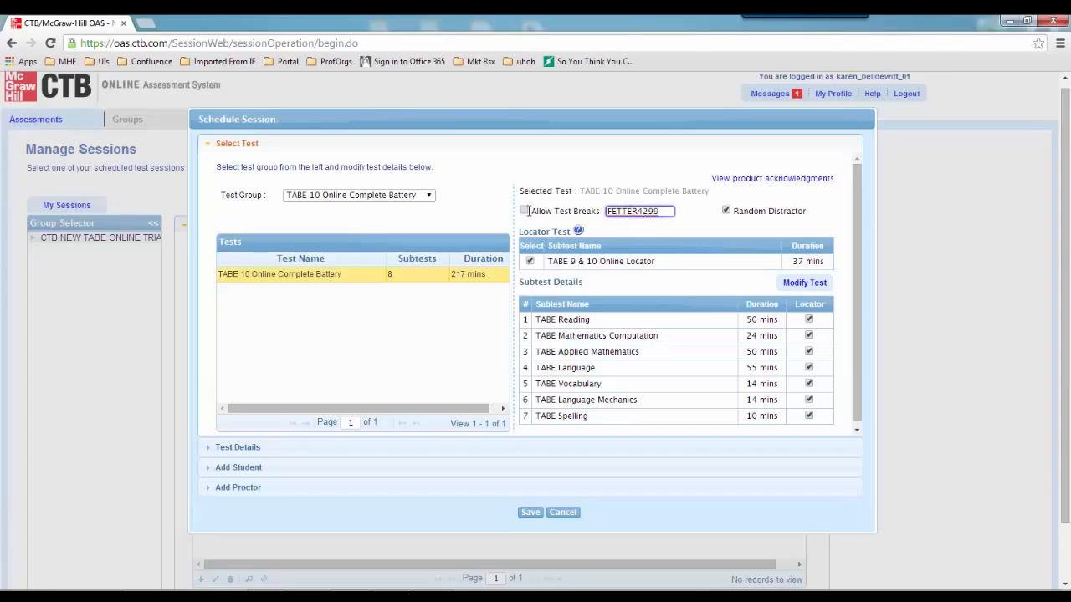
{"action": "double_click", "coordinate": [633, 213]}
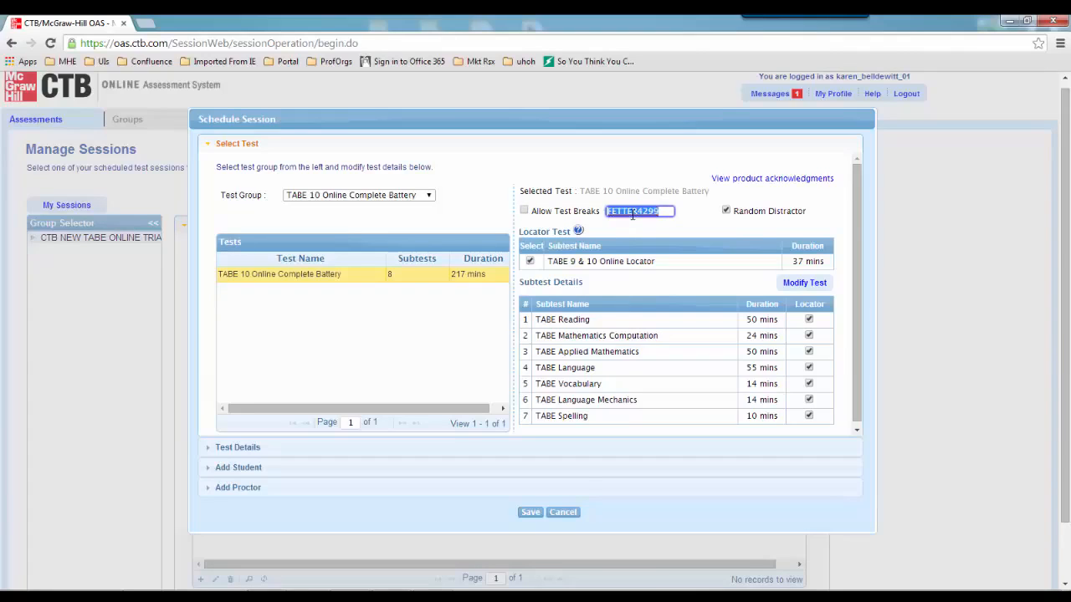
Toggle test breaks off and on, leaving them allowed, and toggle Random Distractor
{"action": "left_click", "coordinate": [524, 211]}
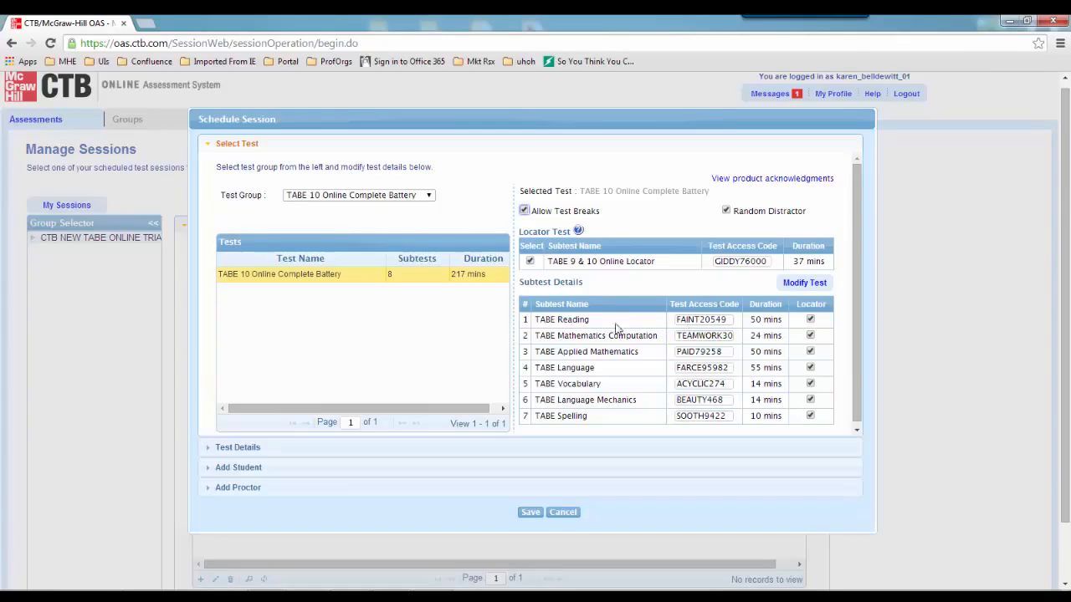
{"action": "left_click", "coordinate": [523, 211]}
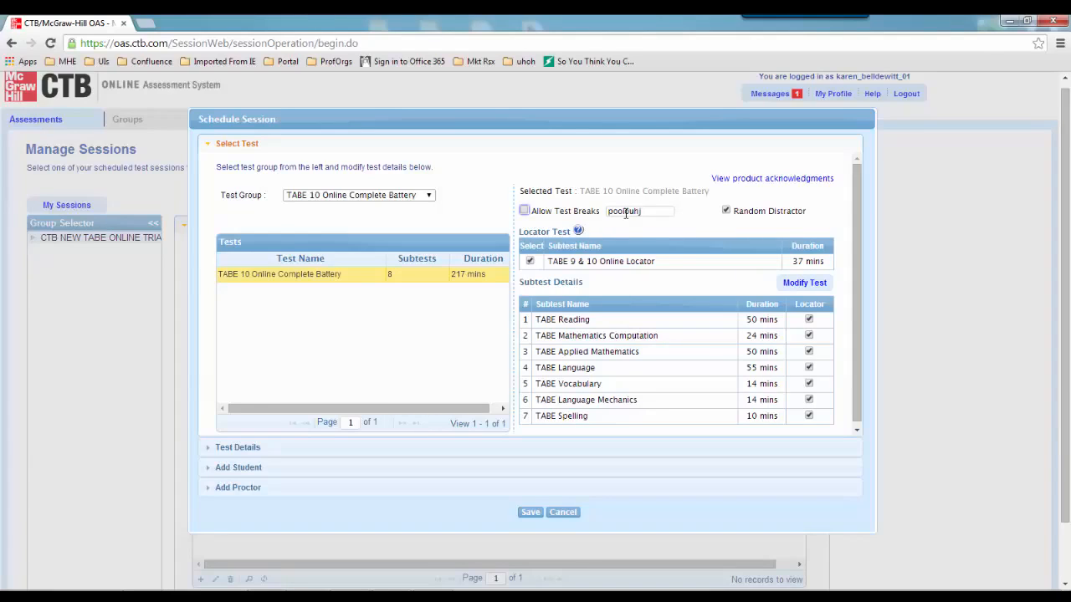
{"action": "left_click", "coordinate": [524, 211]}
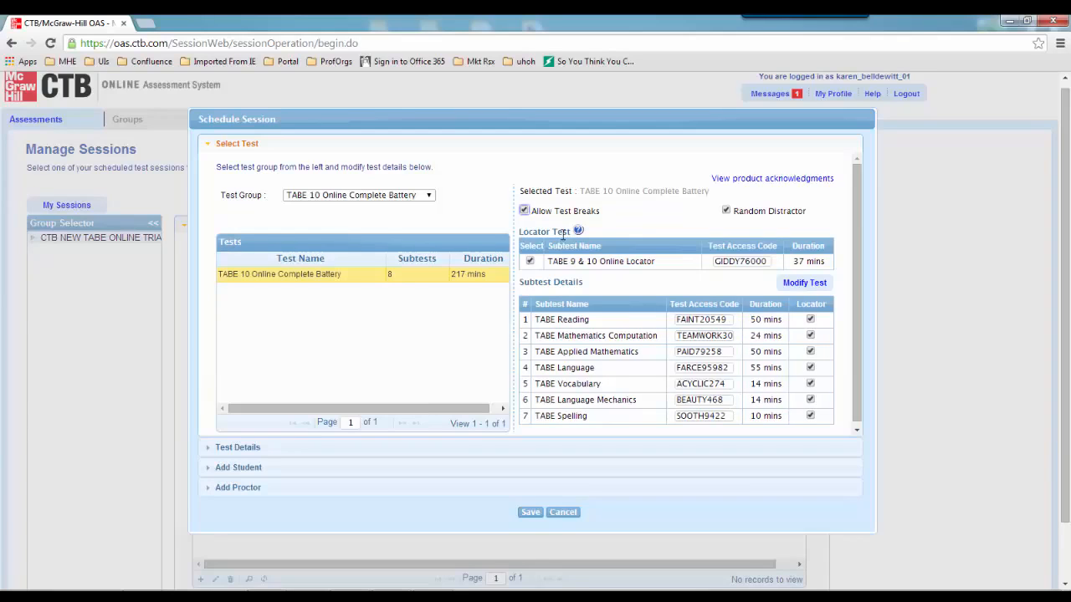
{"action": "left_click", "coordinate": [726, 212]}
Toggle the TABE 9 & 10 Online Locator off and on, leaving it included for all seven subtests
{"action": "left_click", "coordinate": [529, 261]}
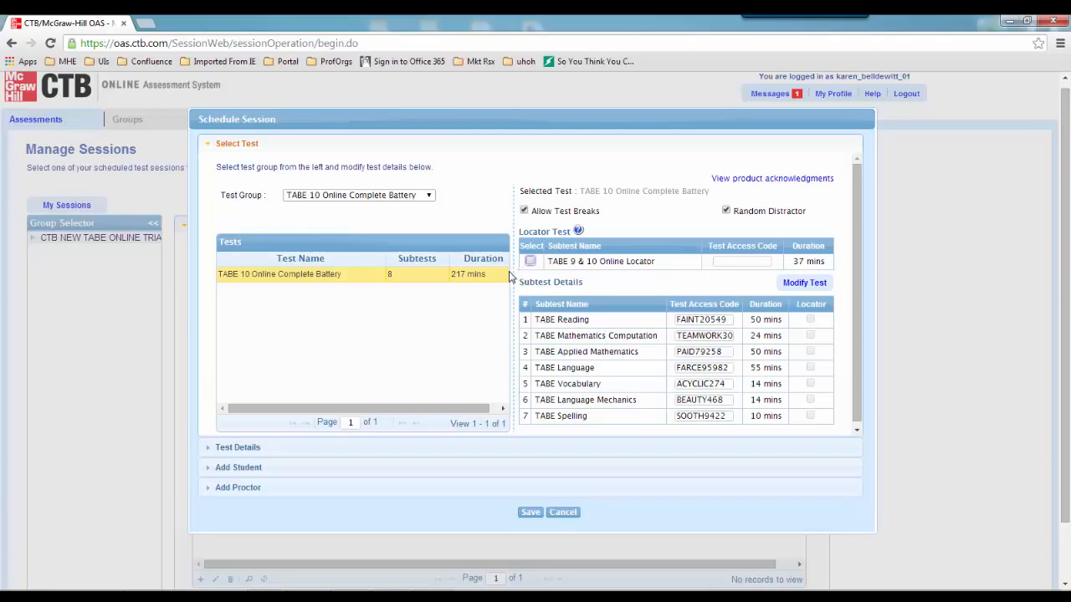
{"action": "left_click", "coordinate": [529, 262]}
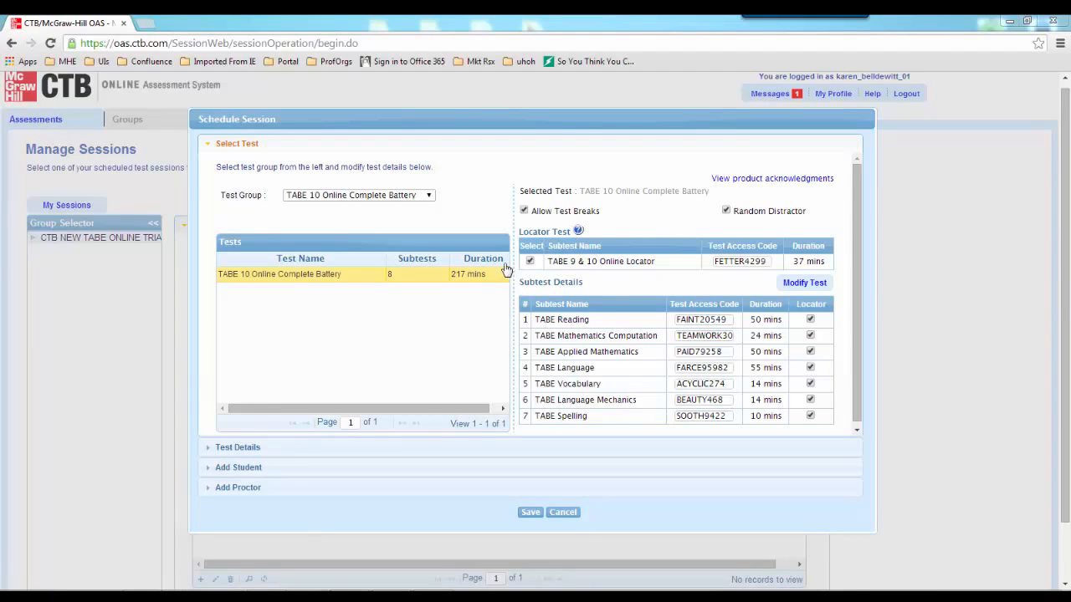
{"action": "left_click", "coordinate": [531, 263]}
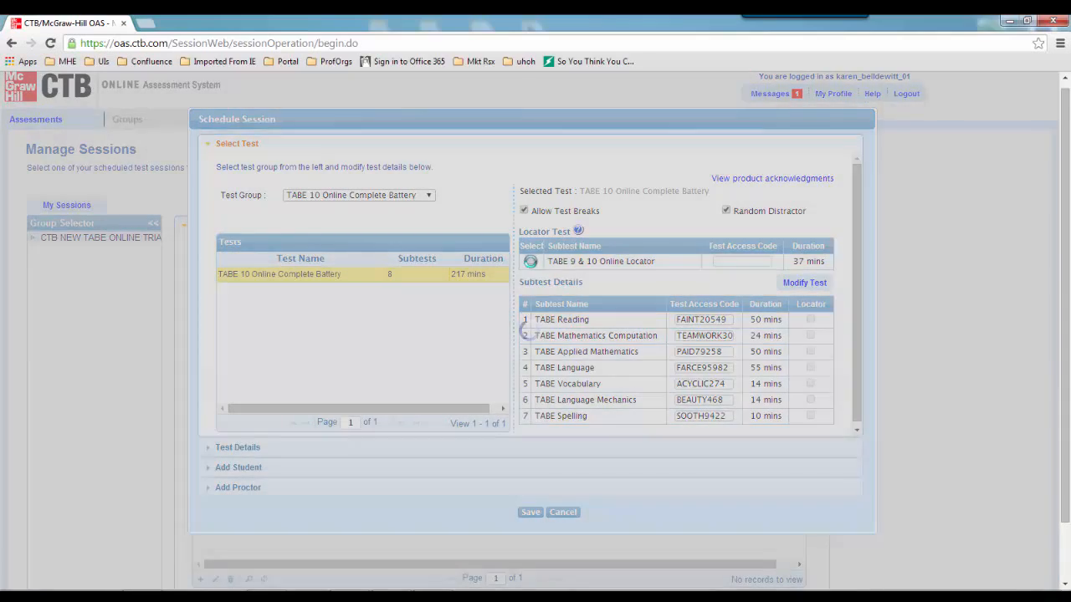
{"action": "left_click", "coordinate": [531, 263]}
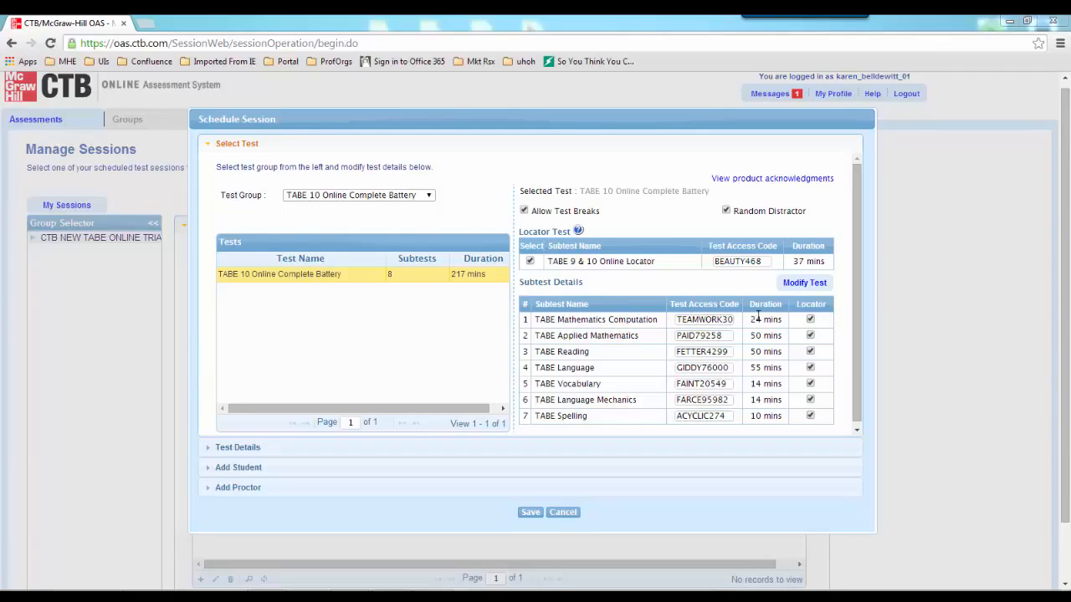
{"action": "left_click", "coordinate": [810, 320]}
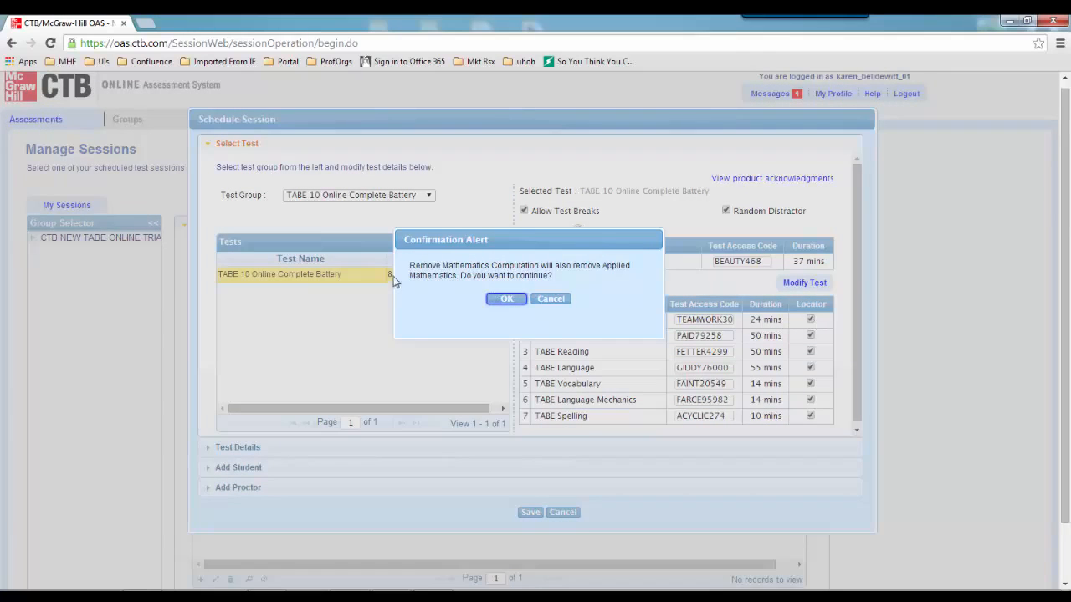
{"action": "left_click", "coordinate": [505, 299]}
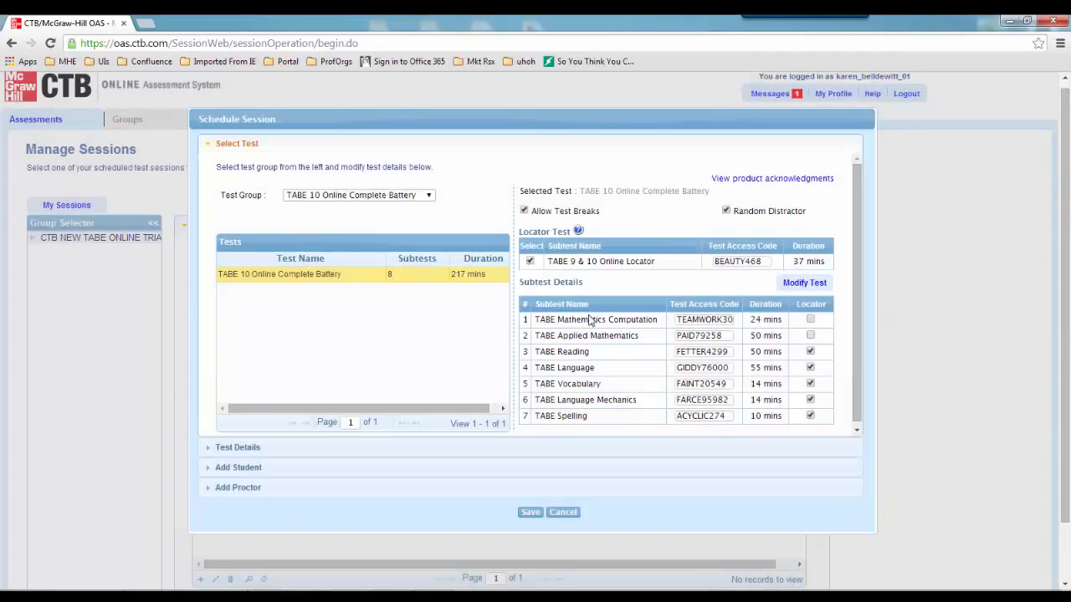
{"action": "left_click", "coordinate": [810, 337]}
{"action": "left_click", "coordinate": [506, 301]}
{"action": "left_click", "coordinate": [810, 352]}
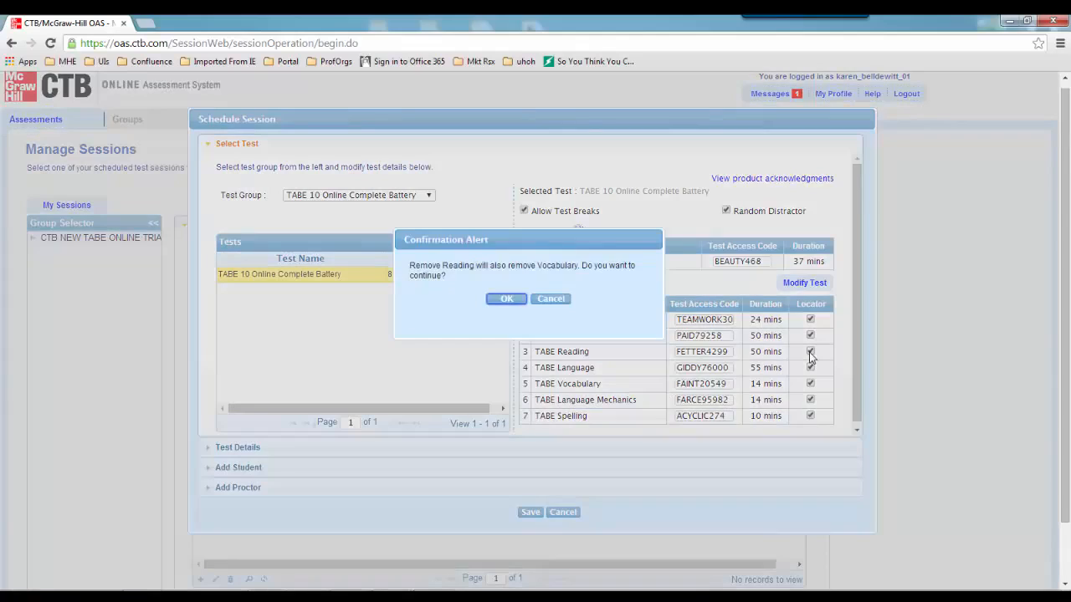
{"action": "left_click", "coordinate": [508, 299]}
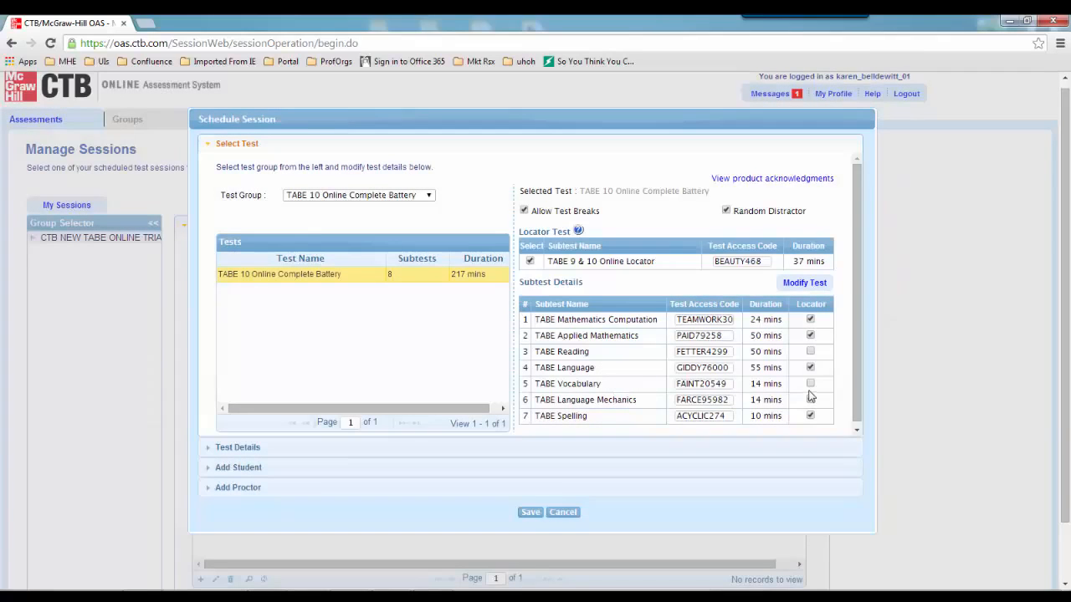
{"action": "left_click", "coordinate": [809, 352]}
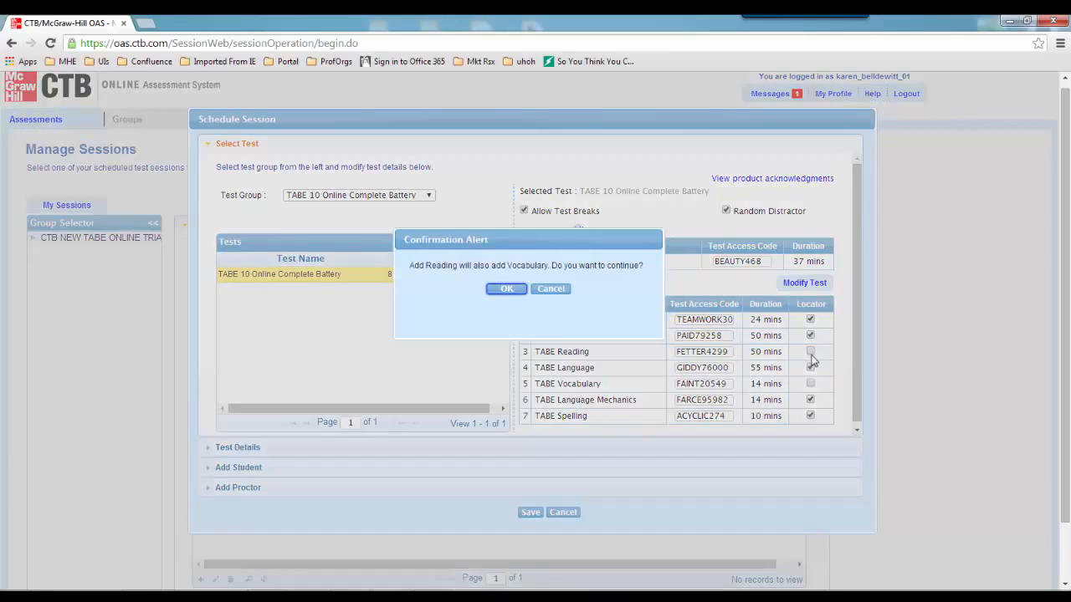
{"action": "left_click", "coordinate": [512, 294]}
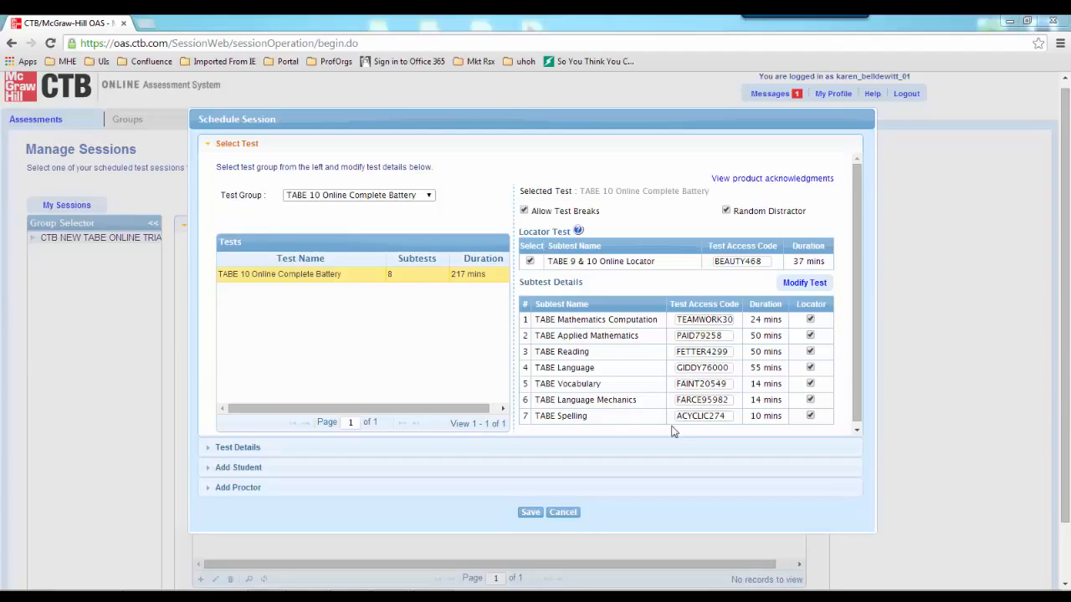
Open Modify Test and remove all seven subtests from the selection
{"action": "left_click", "coordinate": [793, 287]}
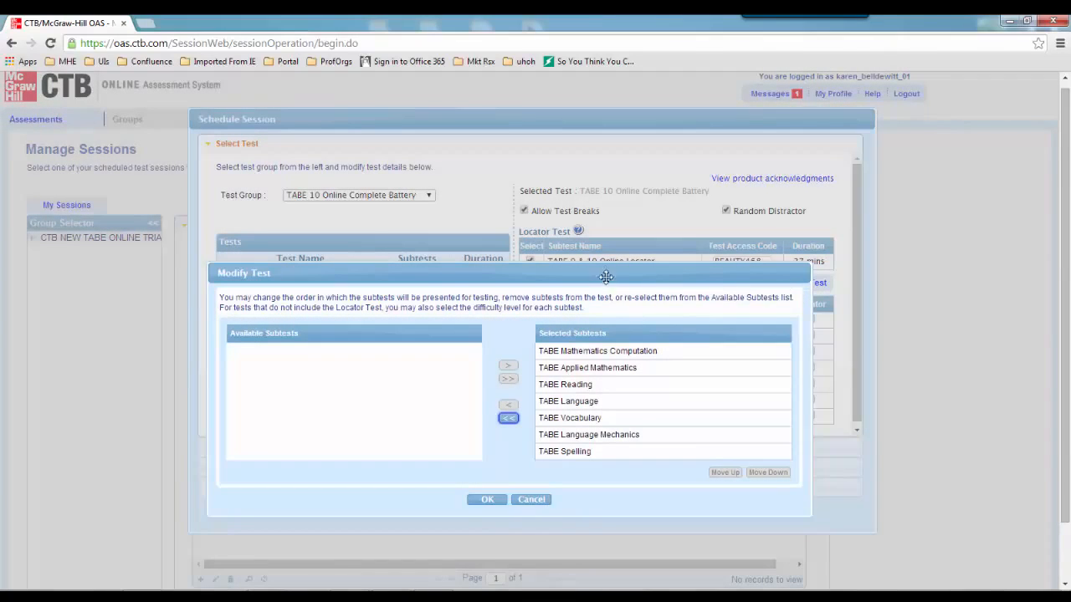
{"action": "left_click_drag", "start_coordinate": [605, 277], "coordinate": [617, 192]}
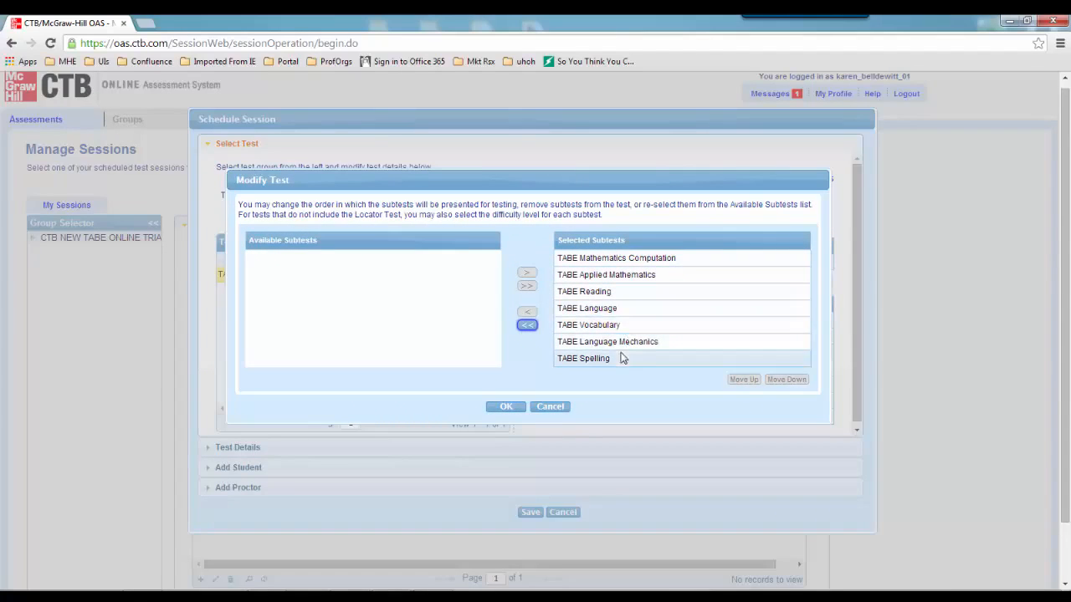
{"action": "left_click", "coordinate": [583, 242]}
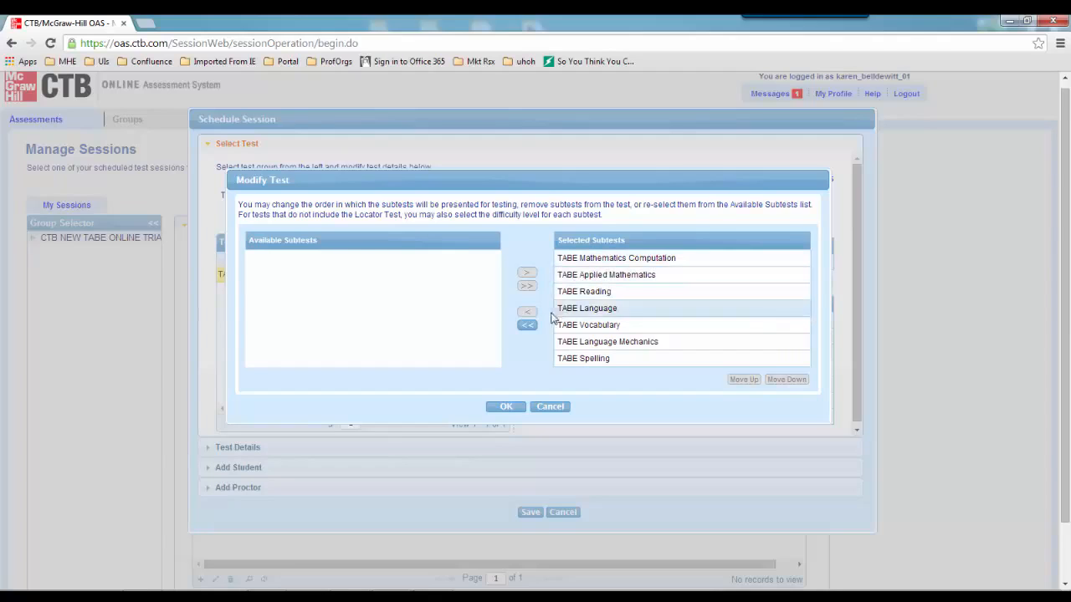
{"action": "left_click", "coordinate": [527, 326]}
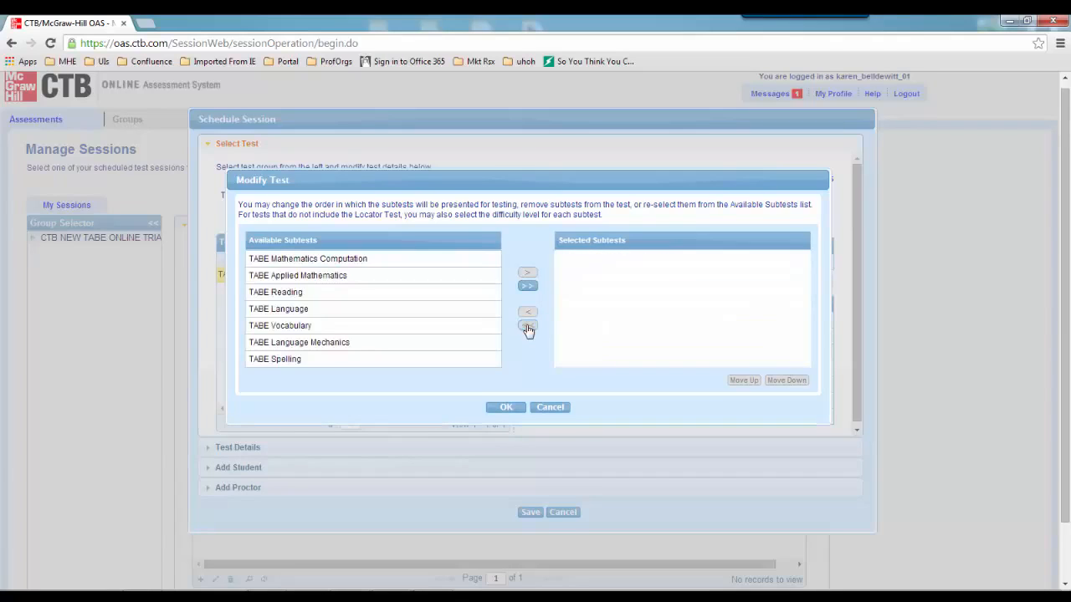
Add TABE Applied Mathematics and Mathematics Computation, move Computation first, and confirm
{"action": "left_click", "coordinate": [402, 281]}
{"action": "left_click", "coordinate": [527, 273]}
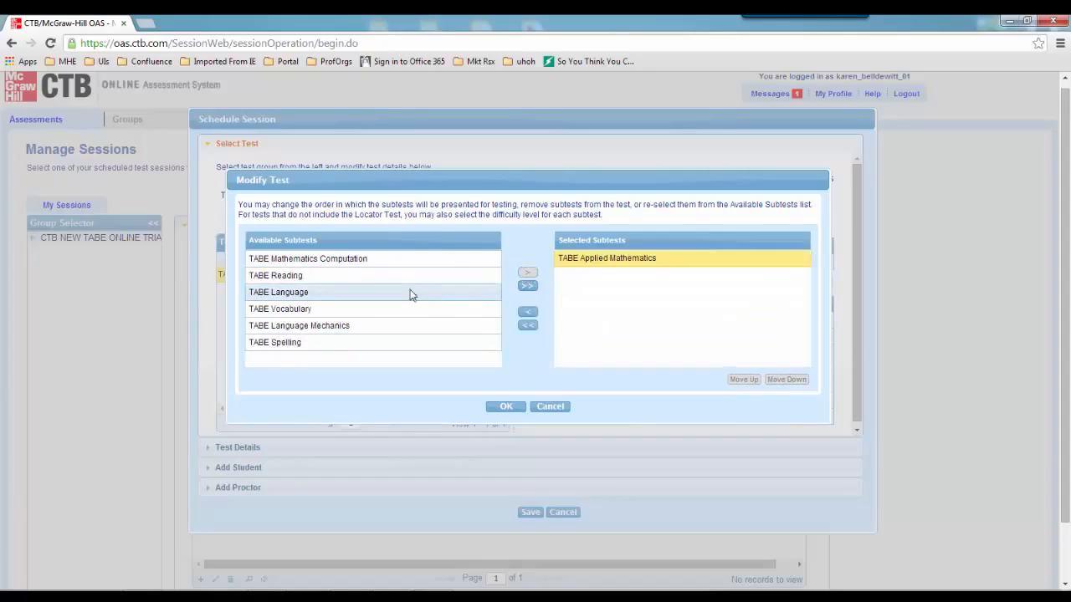
{"action": "left_click", "coordinate": [394, 261]}
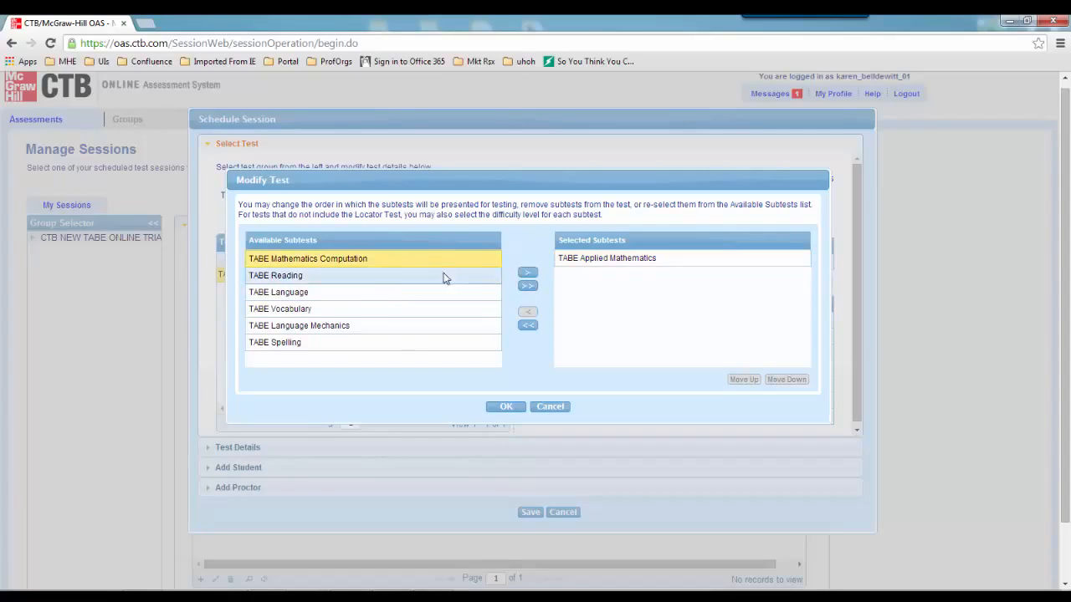
{"action": "left_click", "coordinate": [528, 273]}
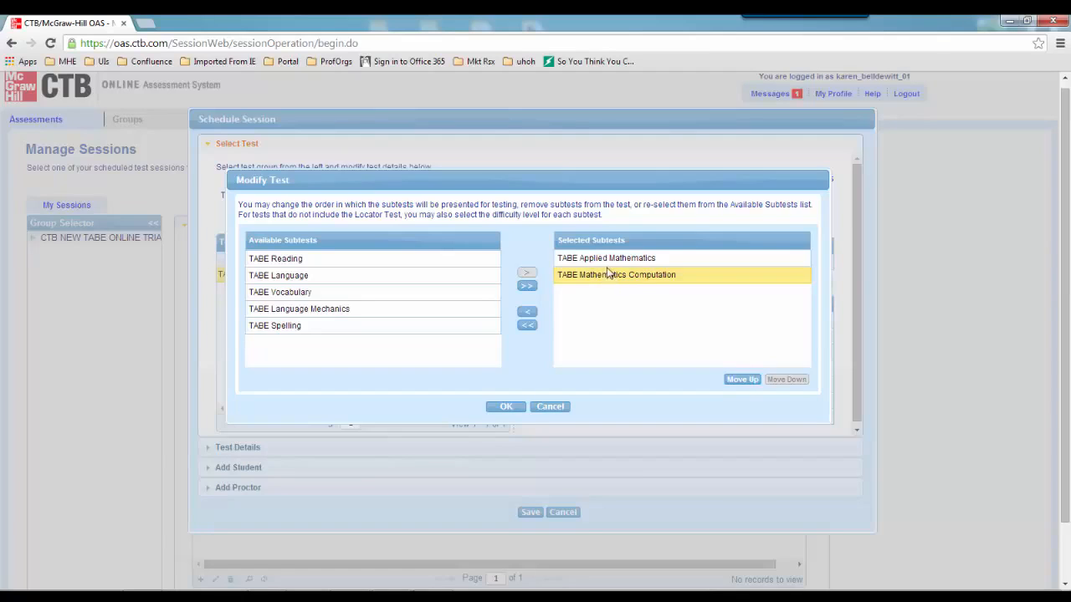
{"action": "left_click", "coordinate": [739, 382]}
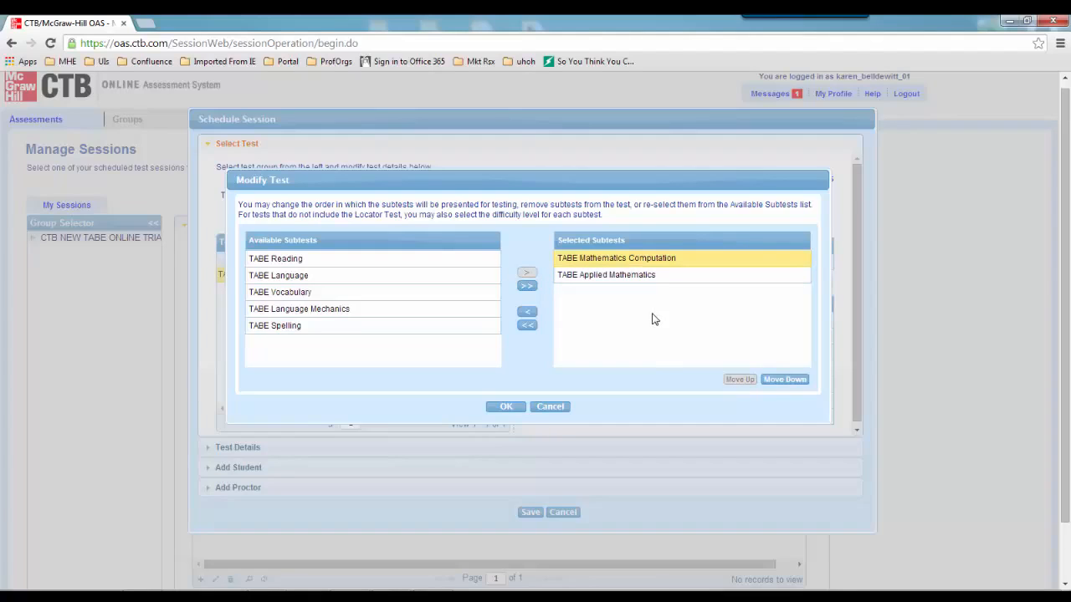
{"action": "left_click", "coordinate": [506, 407]}
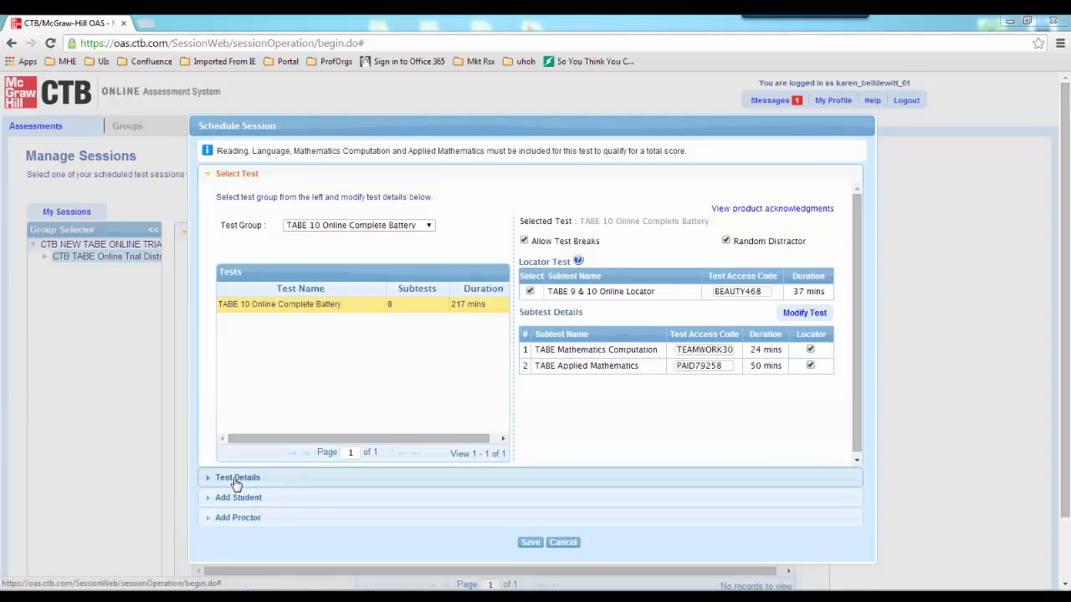
Rename the session to 'Mrs. Smith Math Tuesday' in the session details
{"action": "left_click", "coordinate": [237, 478]}
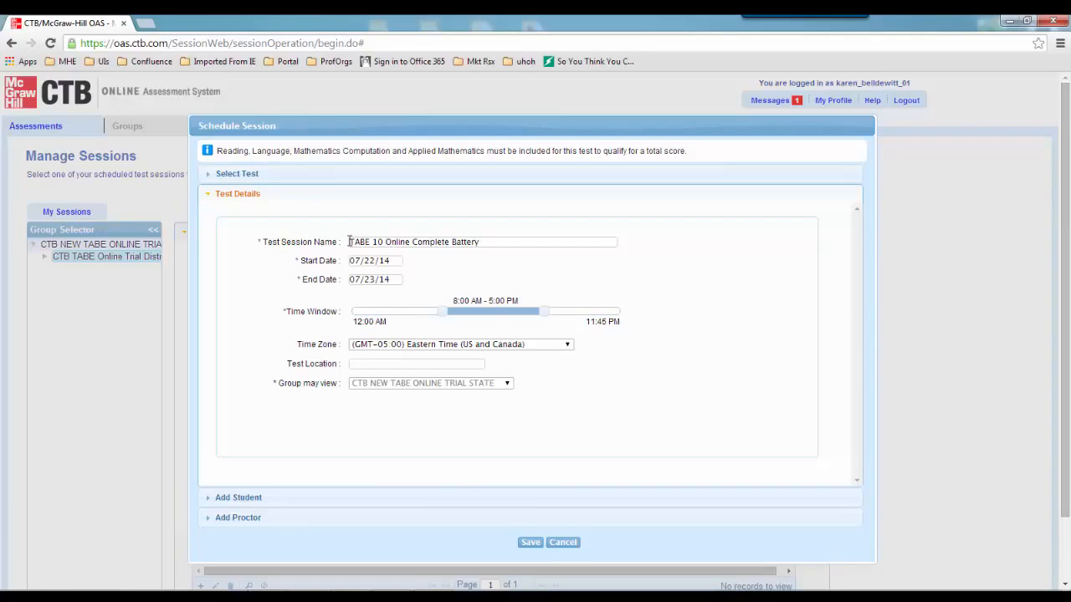
{"action": "left_click_drag", "start_coordinate": [349, 242], "coordinate": [569, 232]}
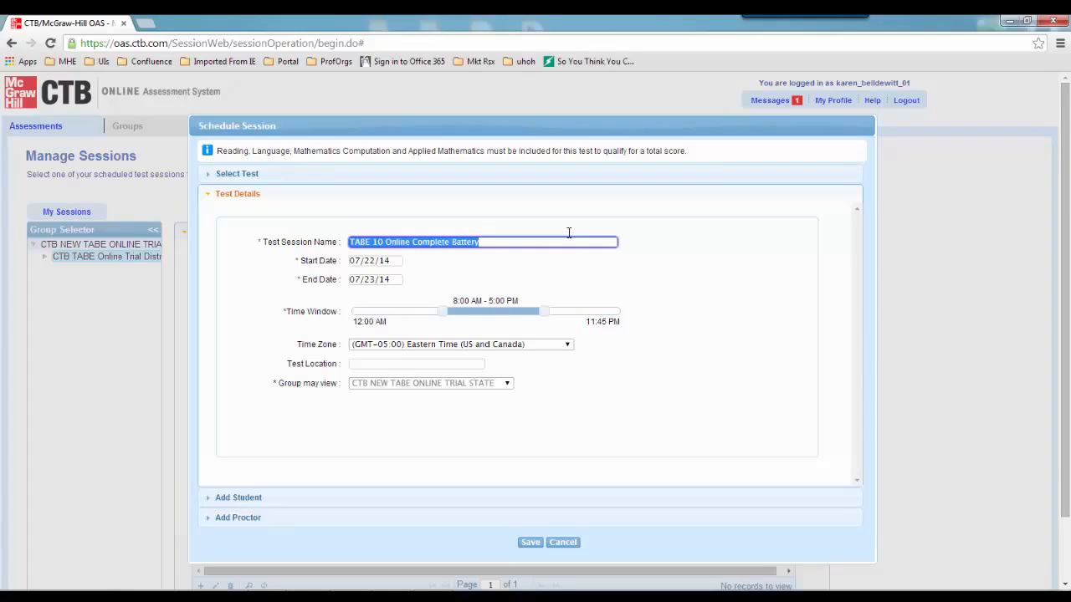
{"action": "type", "text": "m"}
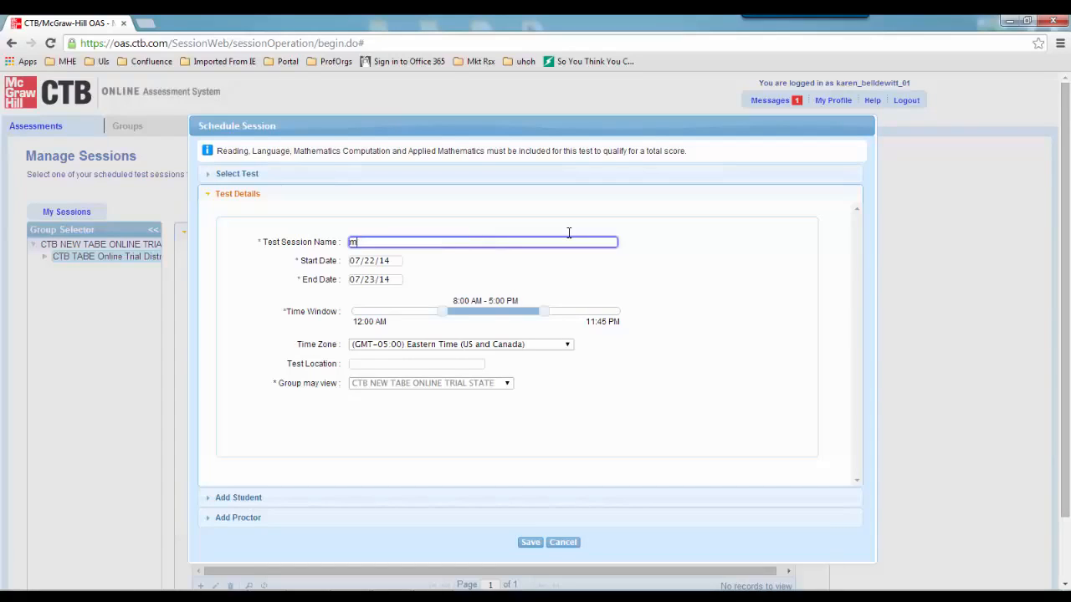
{"action": "key", "text": "BackSpace"}
{"action": "key", "text": "BackSpace"}
{"action": "type", "text": "Mrs. Smith Math Tuesd"}
{"action": "key", "text": "Tab"}
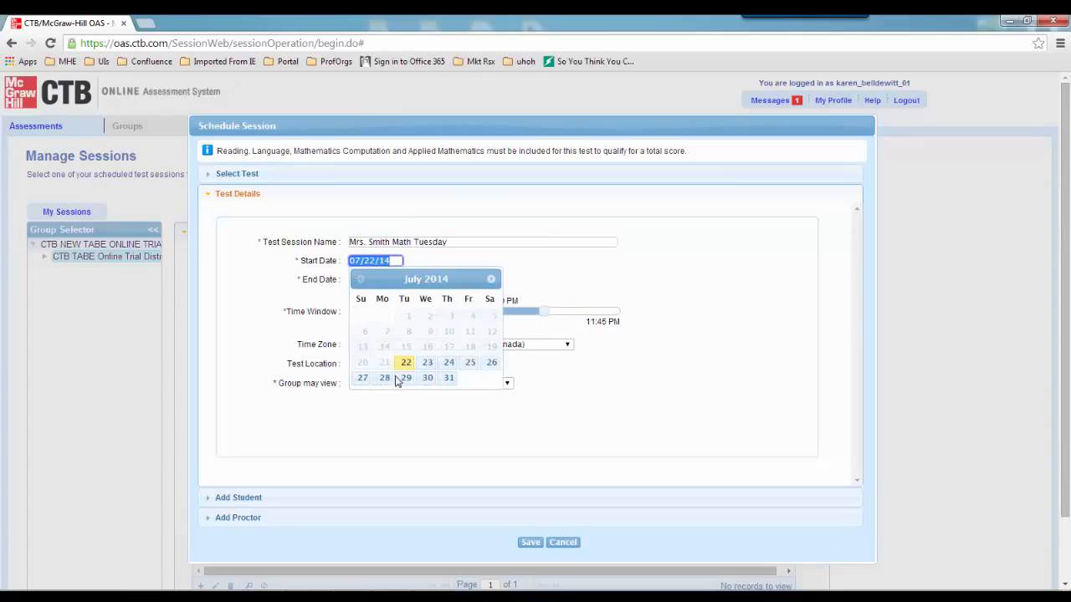
Set dates 07/23/14 to 07/25/14, adjust the time window, and enter location Building 2
{"action": "left_click", "coordinate": [427, 363]}
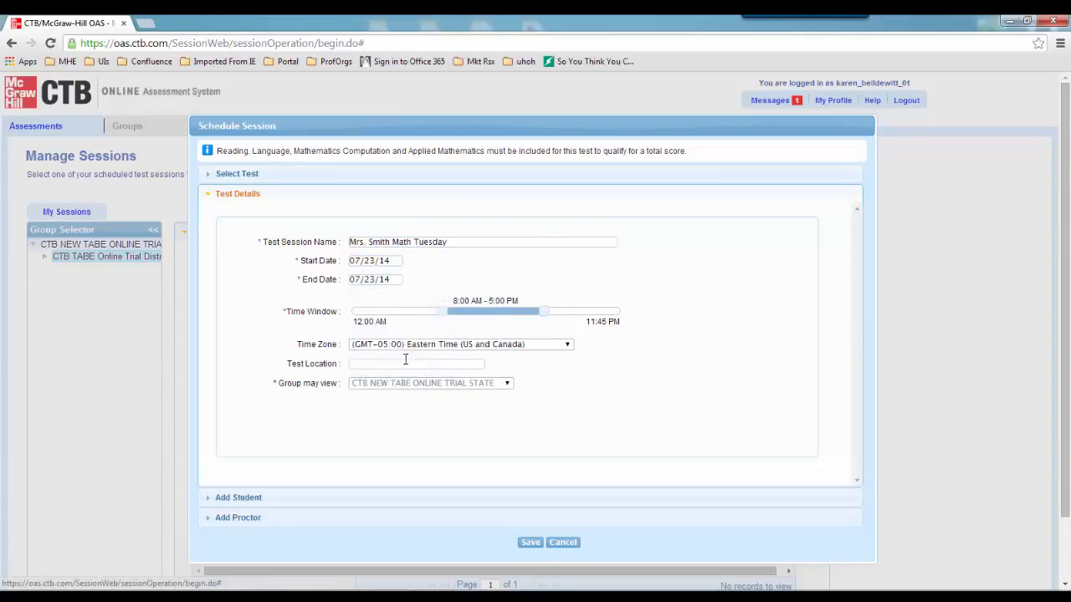
{"action": "left_click", "coordinate": [393, 283]}
{"action": "left_click", "coordinate": [469, 382]}
{"action": "left_click_drag", "start_coordinate": [540, 314], "coordinate": [485, 304]}
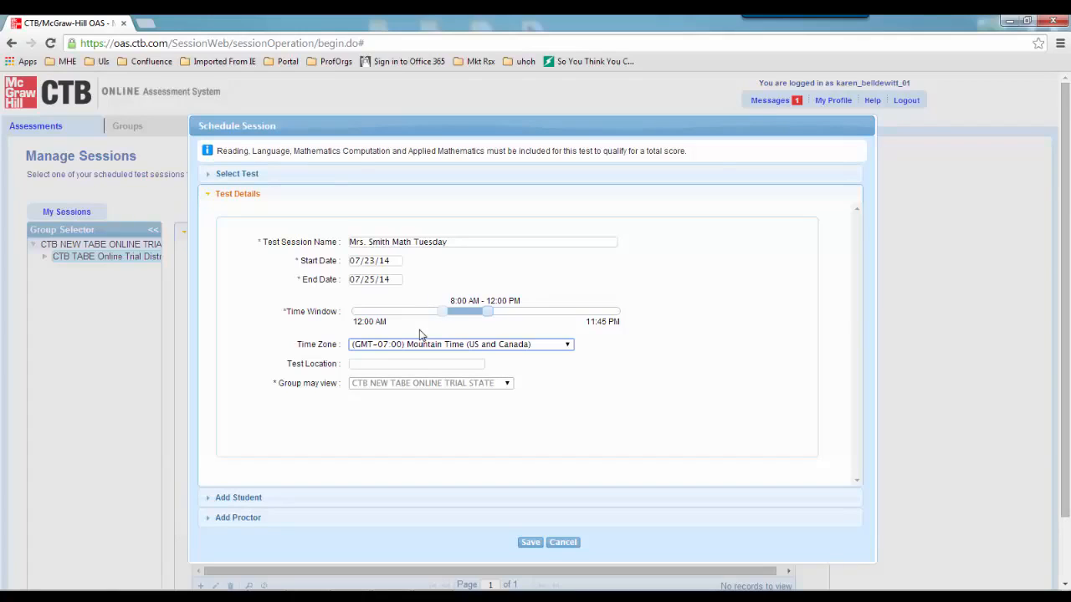
{"action": "left_click", "coordinate": [352, 365]}
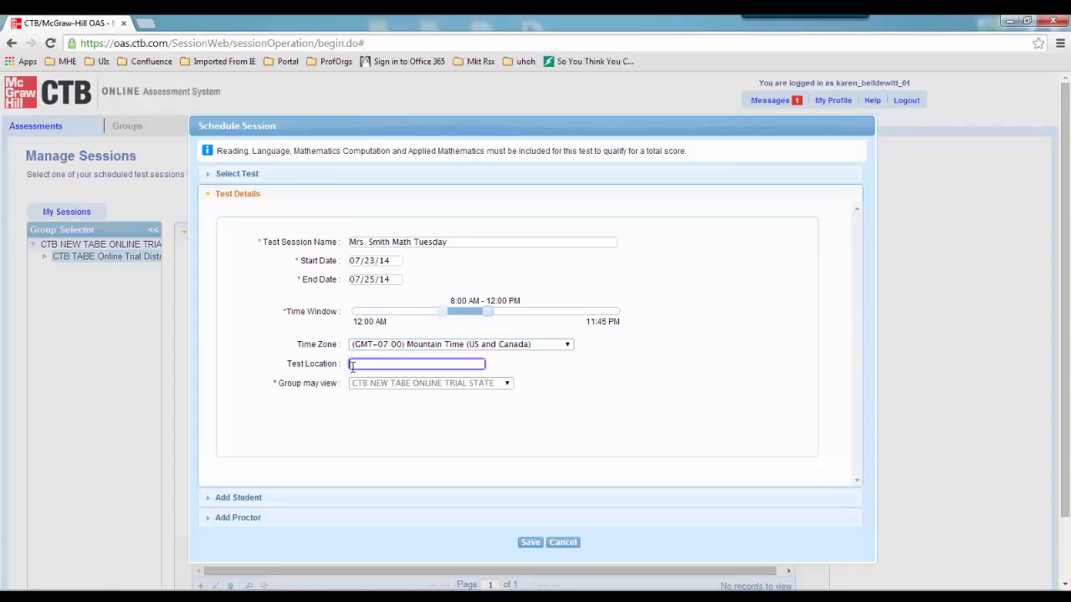
{"action": "type", "text": "Building 2"}
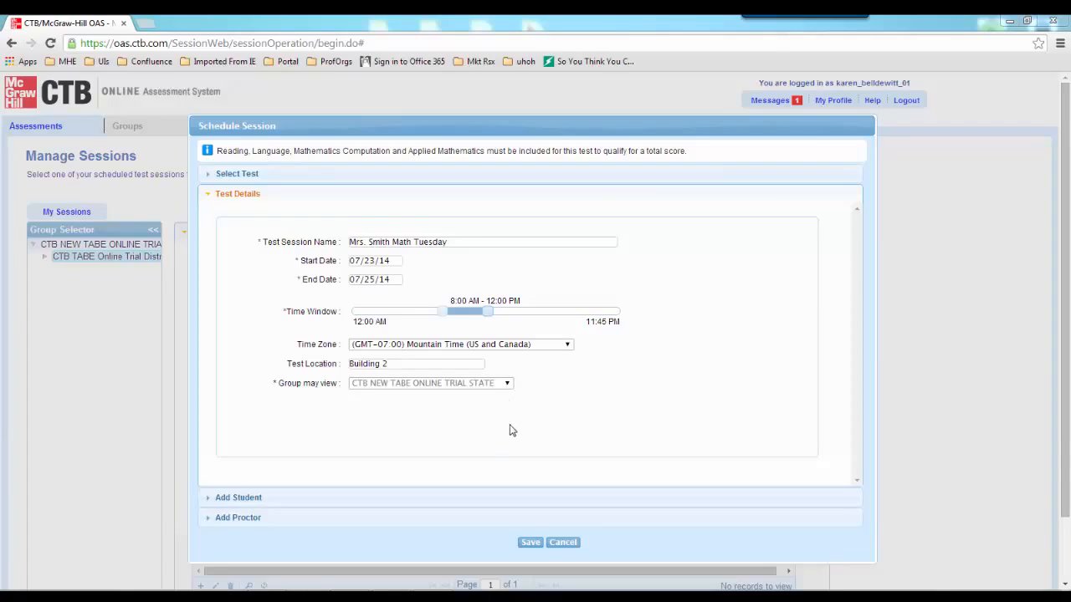
Open Add Student and browse through TABE Training to the KBD - Demo class
{"action": "left_click", "coordinate": [239, 498]}
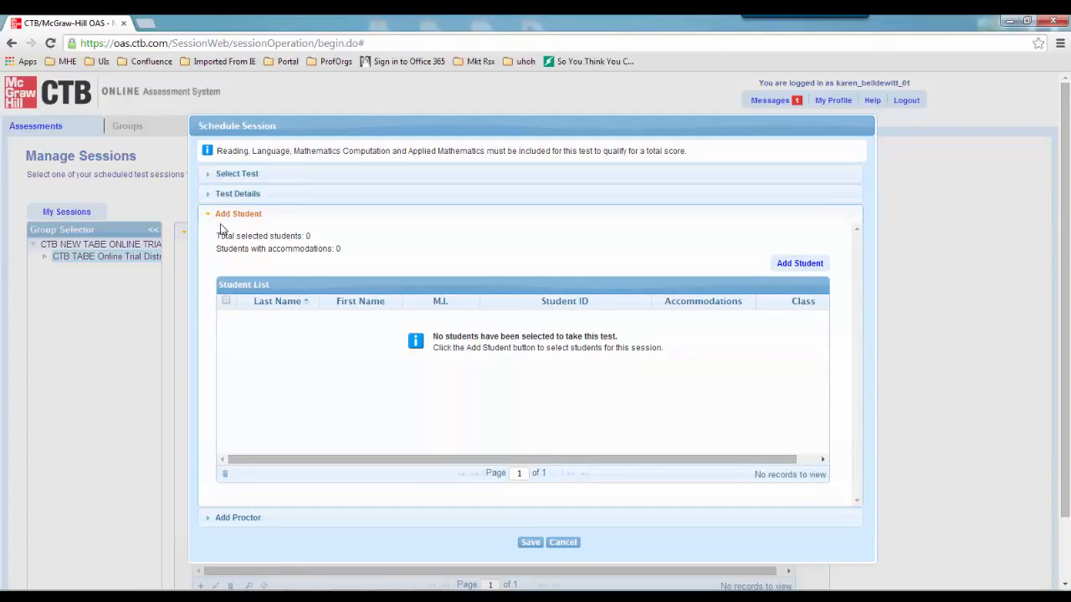
{"action": "left_click", "coordinate": [799, 263]}
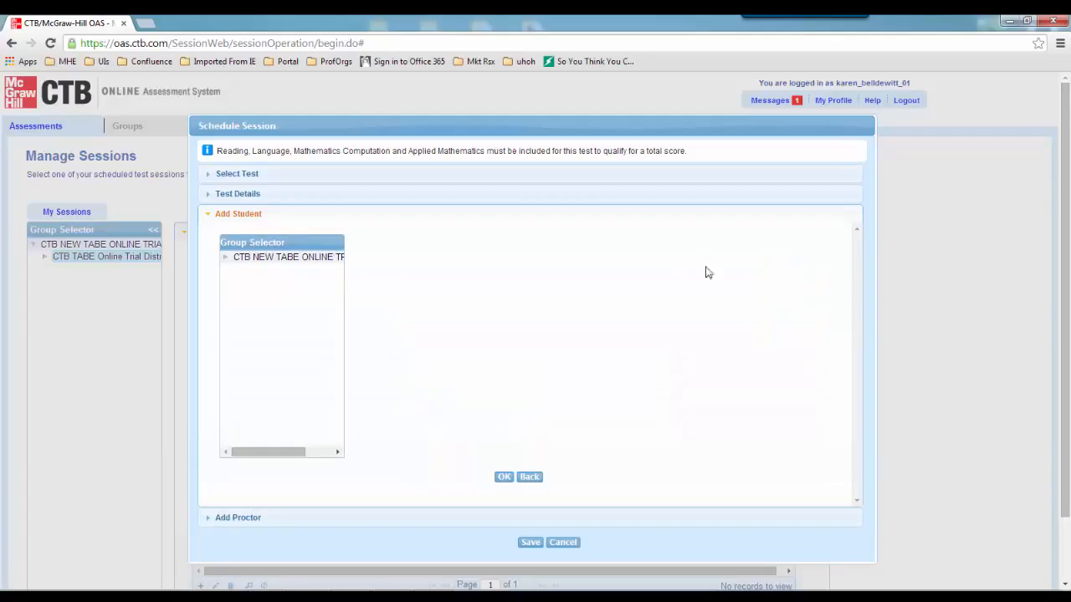
{"action": "left_click", "coordinate": [226, 259]}
{"action": "left_click", "coordinate": [239, 270]}
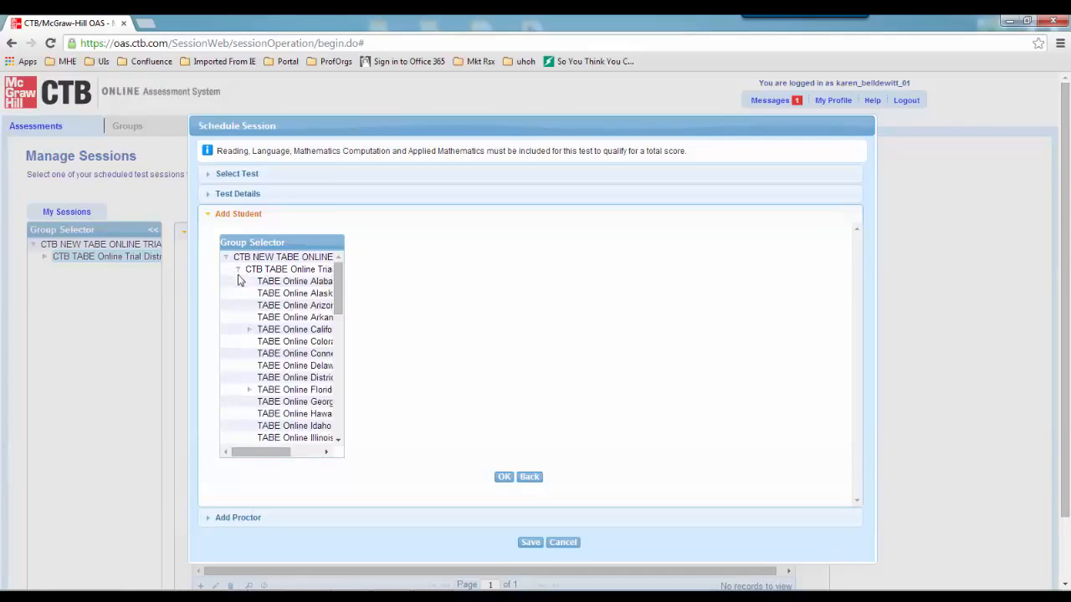
{"action": "scroll", "coordinate": [258, 310], "scroll_direction": "down", "scroll_amount": 10}
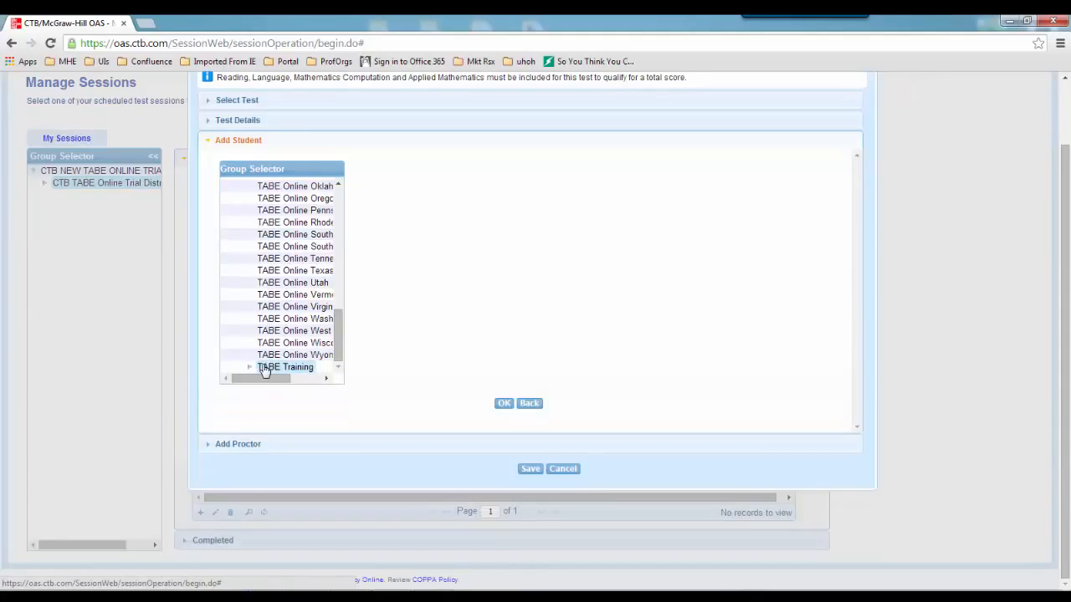
{"action": "left_click", "coordinate": [259, 368]}
{"action": "left_click", "coordinate": [338, 367]}
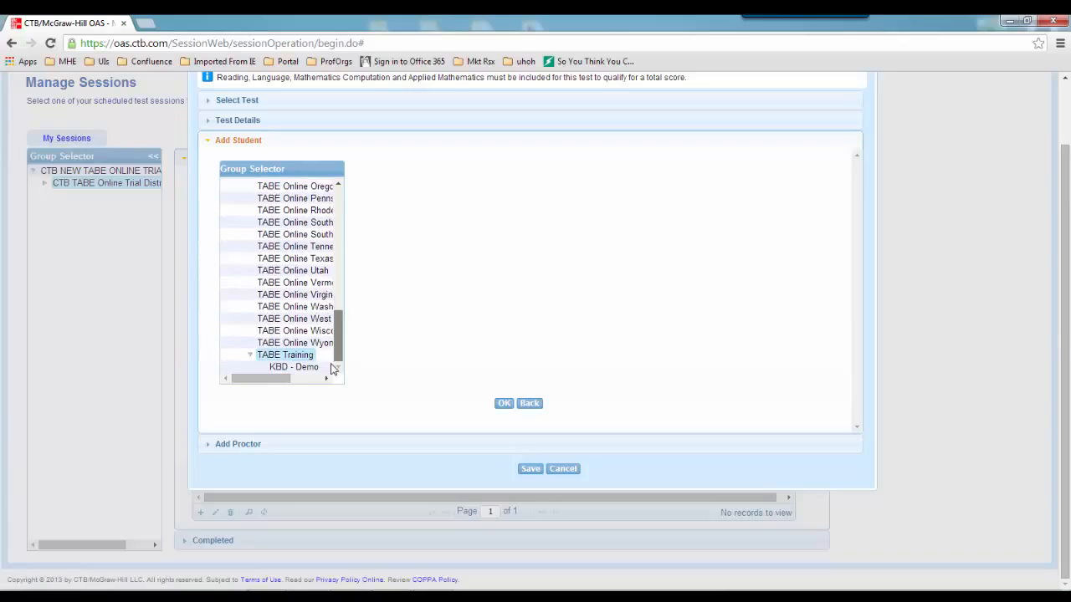
{"action": "left_click", "coordinate": [311, 368]}
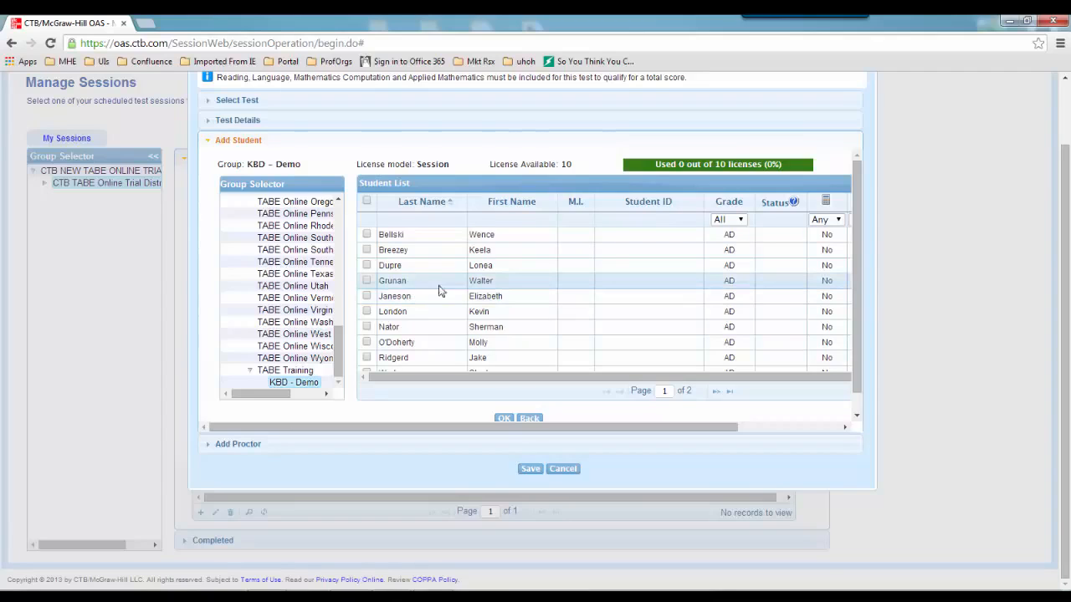
Check the first three students in KBD - Demo and confirm them
{"action": "left_click", "coordinate": [366, 234]}
{"action": "left_click", "coordinate": [366, 249]}
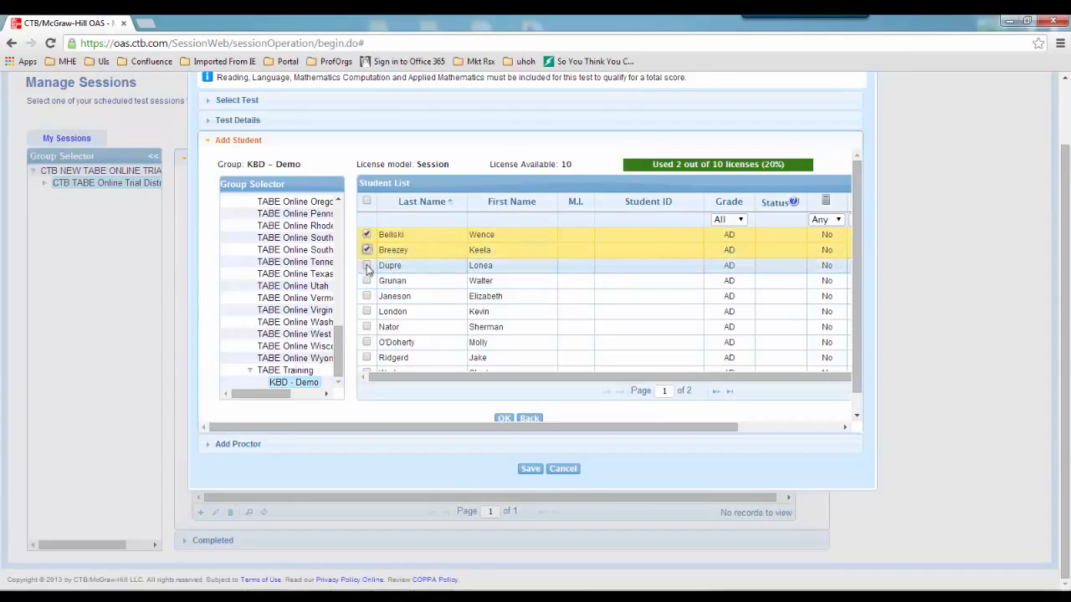
{"action": "left_click", "coordinate": [367, 265]}
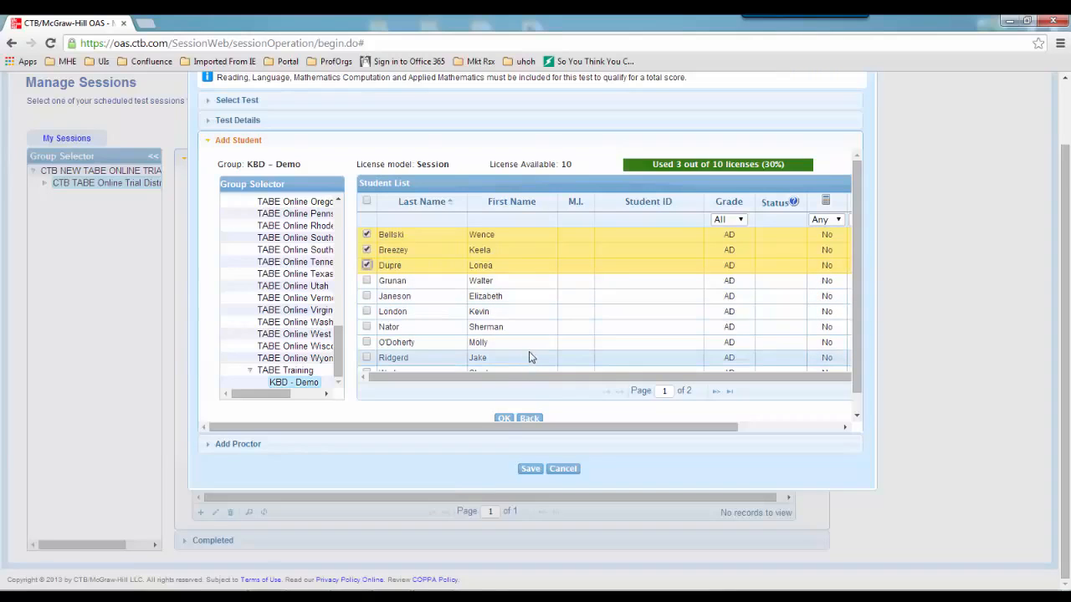
{"action": "left_click", "coordinate": [505, 423]}
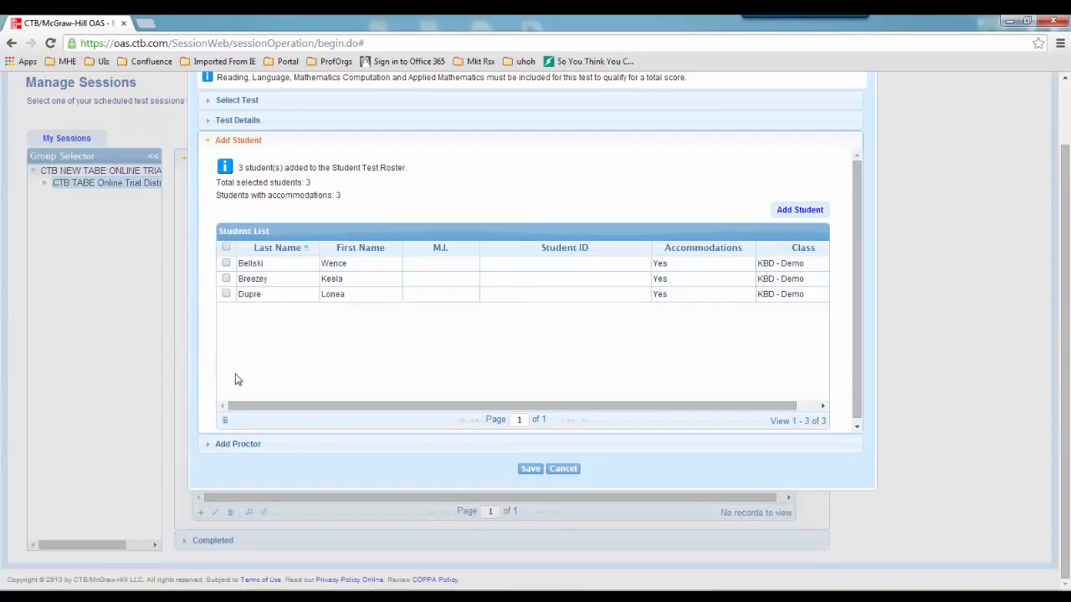
Open Add Proctor, pick the extra proctor from the top group, and confirm
{"action": "left_click", "coordinate": [238, 444]}
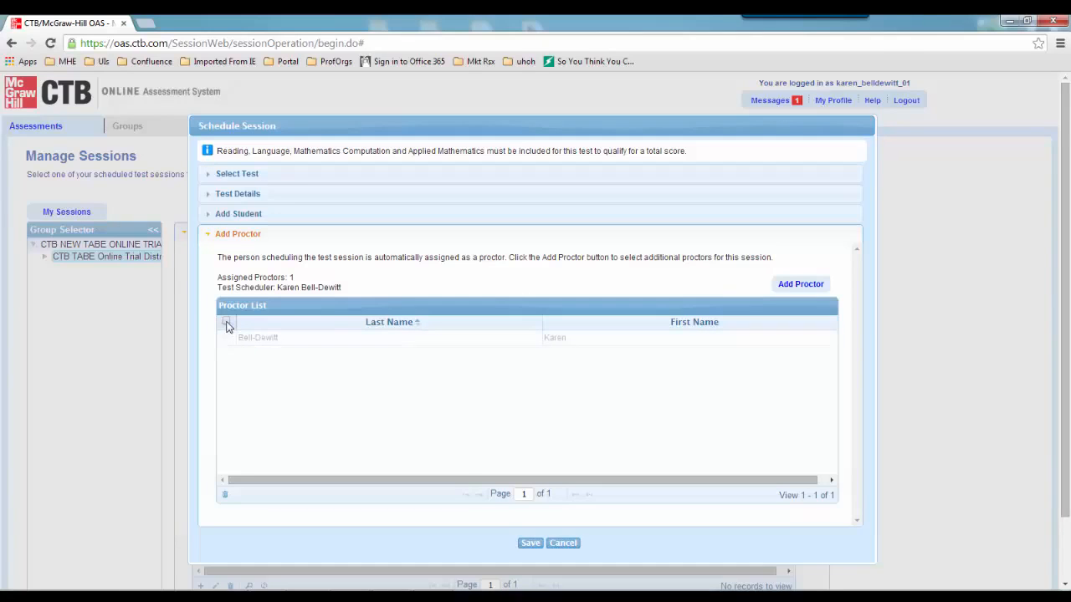
{"action": "left_click", "coordinate": [800, 285]}
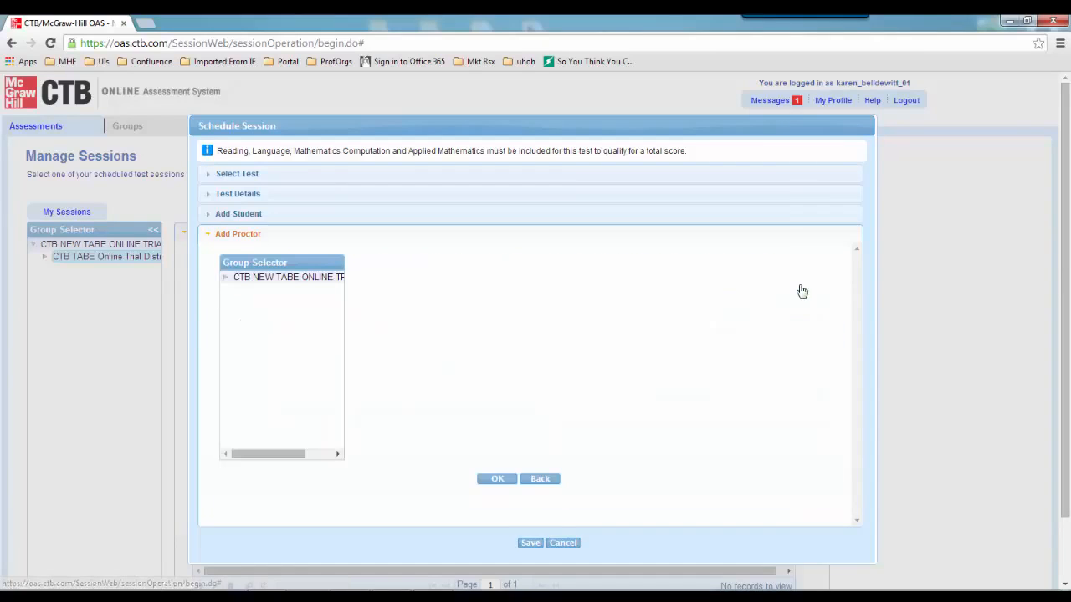
{"action": "left_click", "coordinate": [255, 282]}
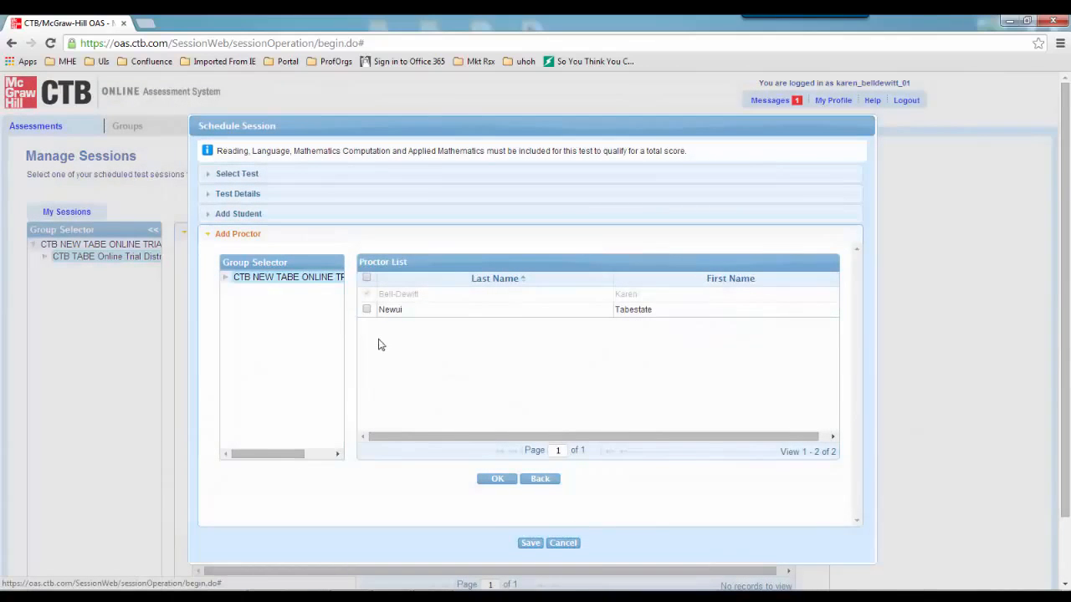
{"action": "left_click", "coordinate": [367, 310]}
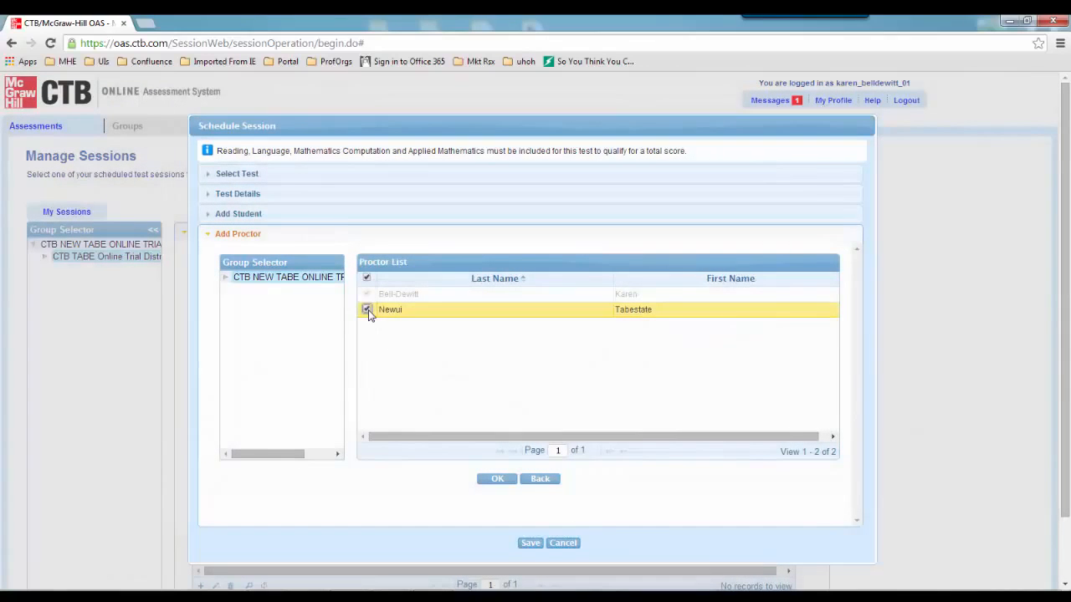
{"action": "left_click", "coordinate": [495, 479]}
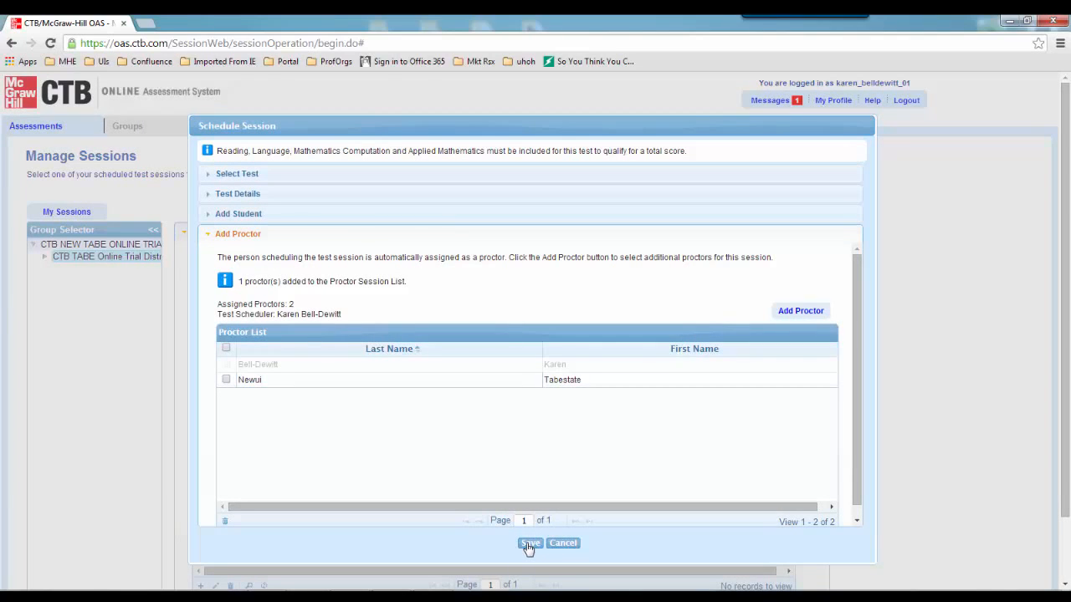
Save the session, reopen it to review test, details, students and proctors, then cancel
{"action": "left_click", "coordinate": [528, 545]}
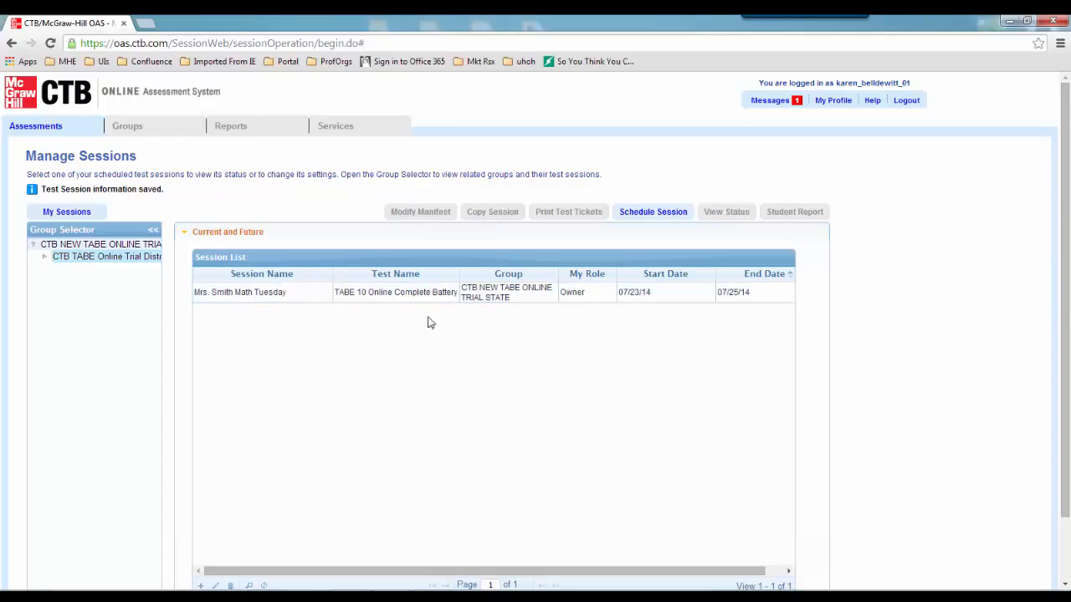
{"action": "double_click", "coordinate": [293, 295]}
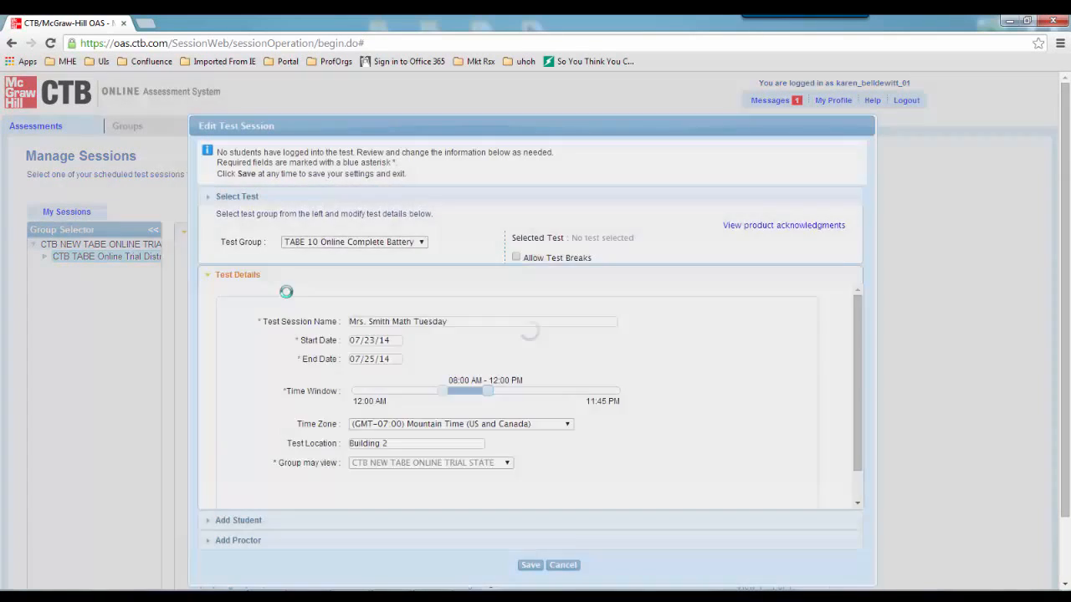
{"action": "left_click", "coordinate": [250, 201]}
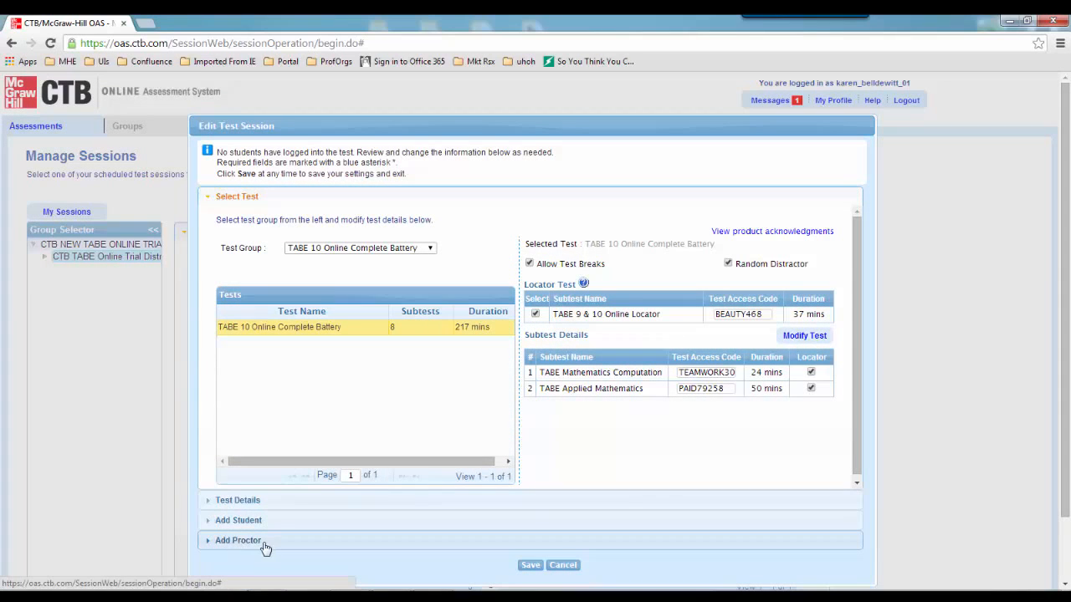
{"action": "left_click", "coordinate": [239, 500]}
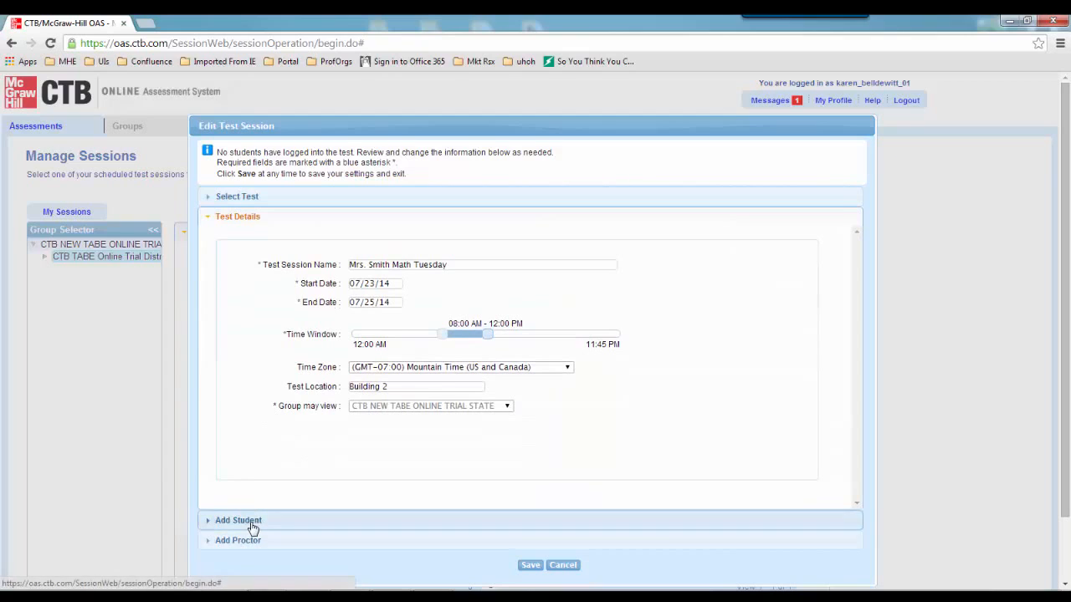
{"action": "left_click", "coordinate": [252, 522]}
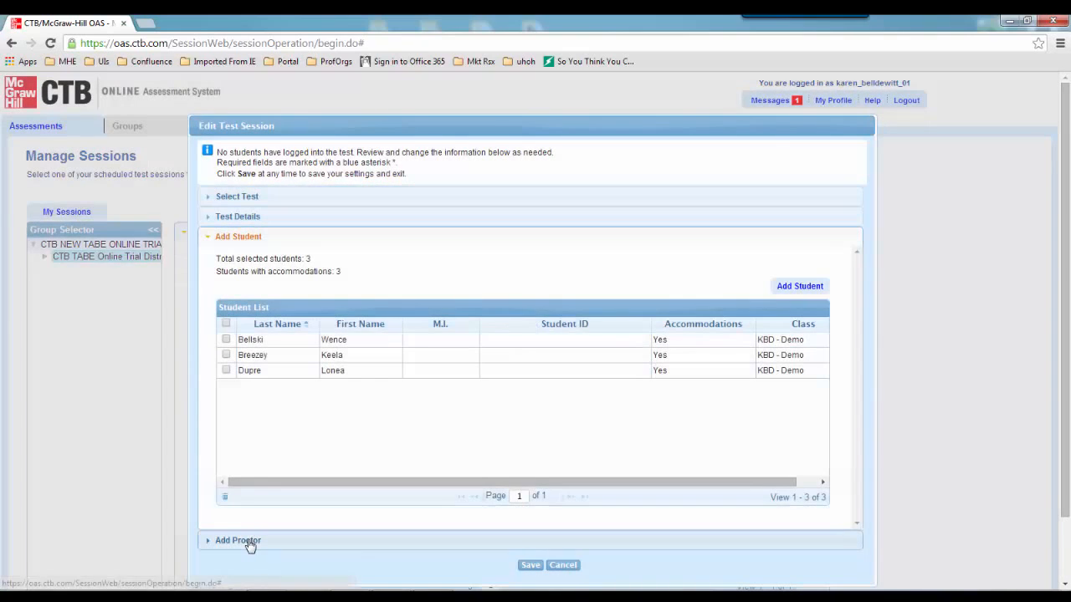
{"action": "left_click", "coordinate": [248, 542]}
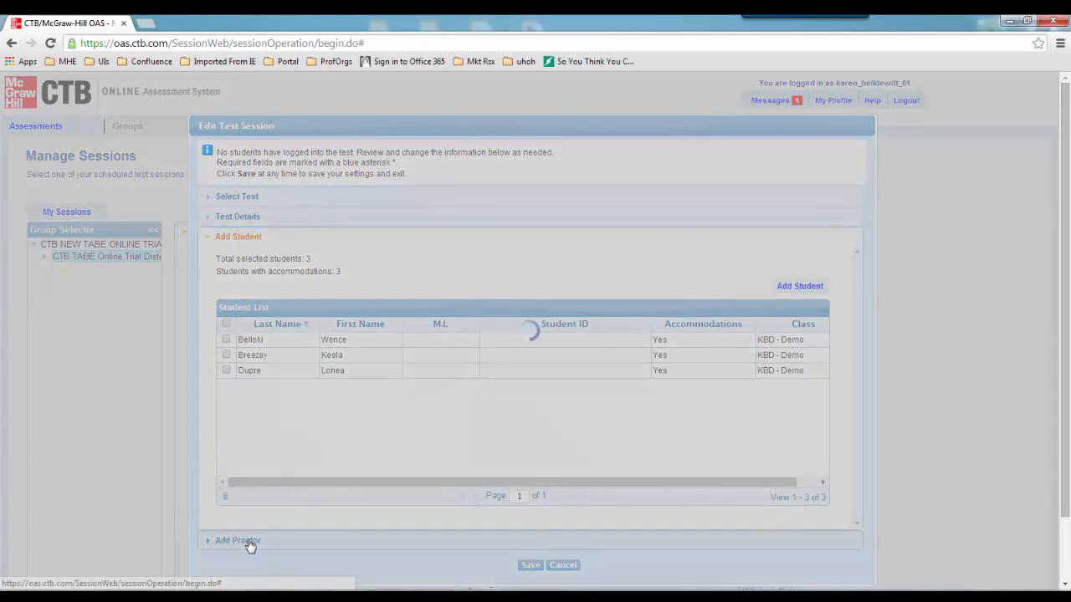
{"action": "left_click", "coordinate": [559, 568]}
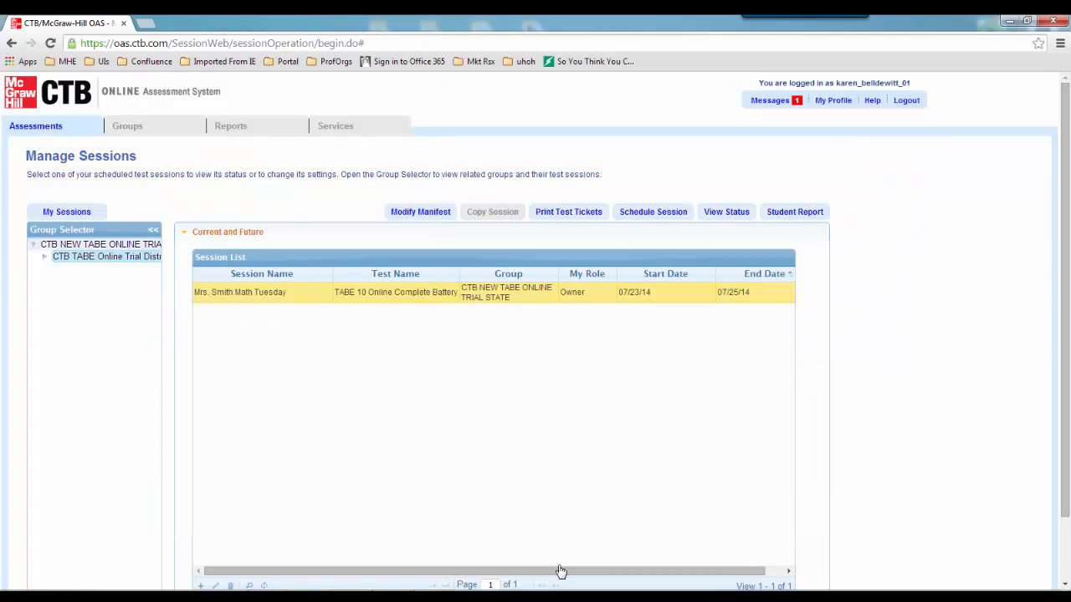